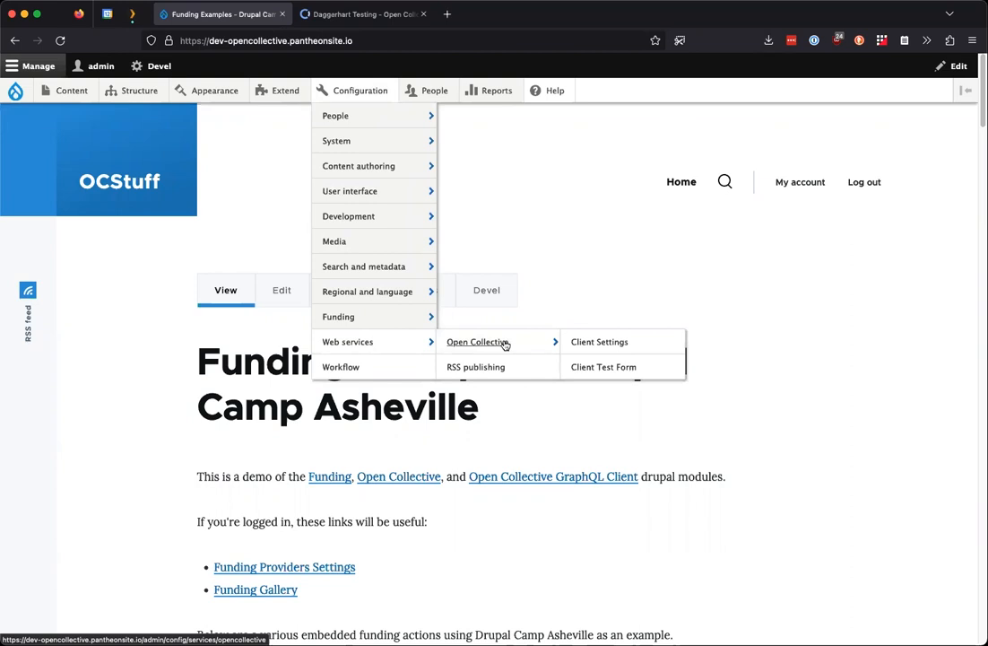
- Find the Open Collective - Webhooks module by filtering the site's modules for "open", and install it
{"action": "left_click", "coordinate": [503, 344]}
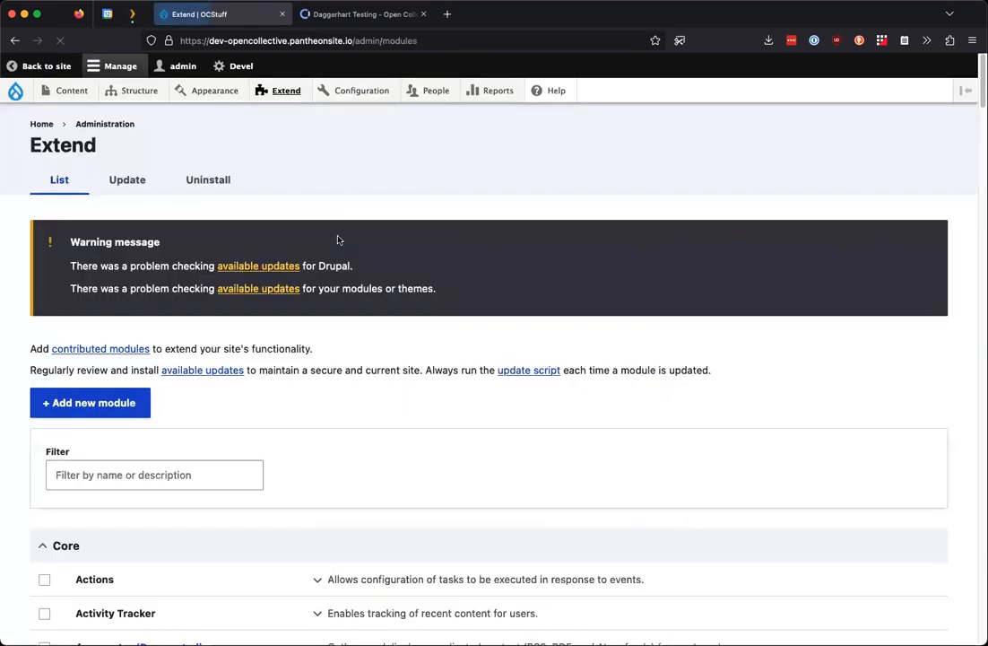
{"action": "left_click", "coordinate": [163, 472]}
{"action": "type", "text": "open"}
{"action": "scroll", "coordinate": [197, 461], "scroll_direction": "down", "scroll_amount": 5}
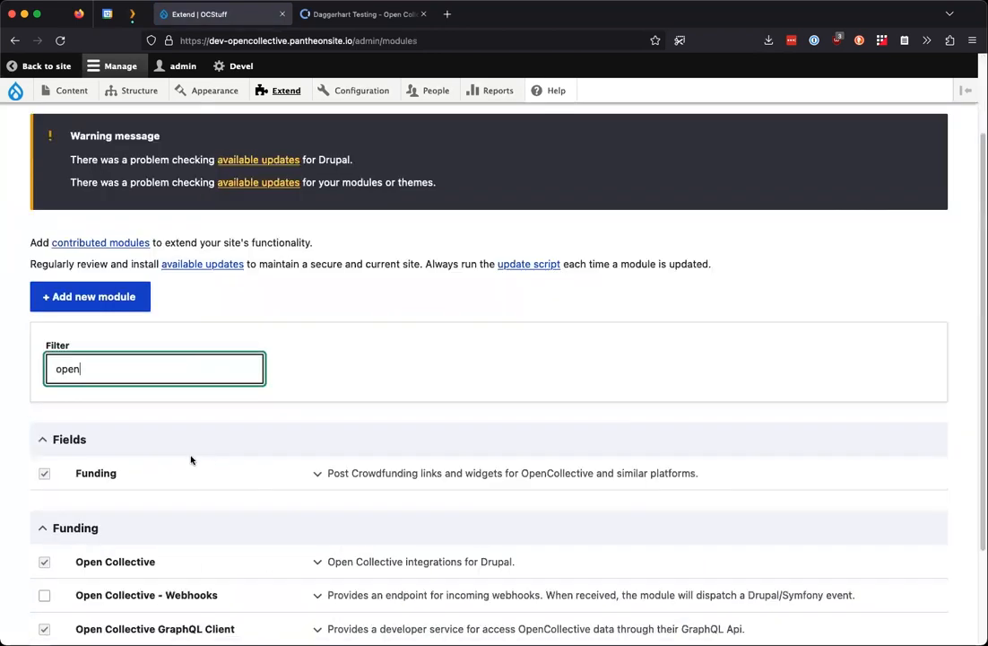
{"action": "left_click", "coordinate": [44, 468]}
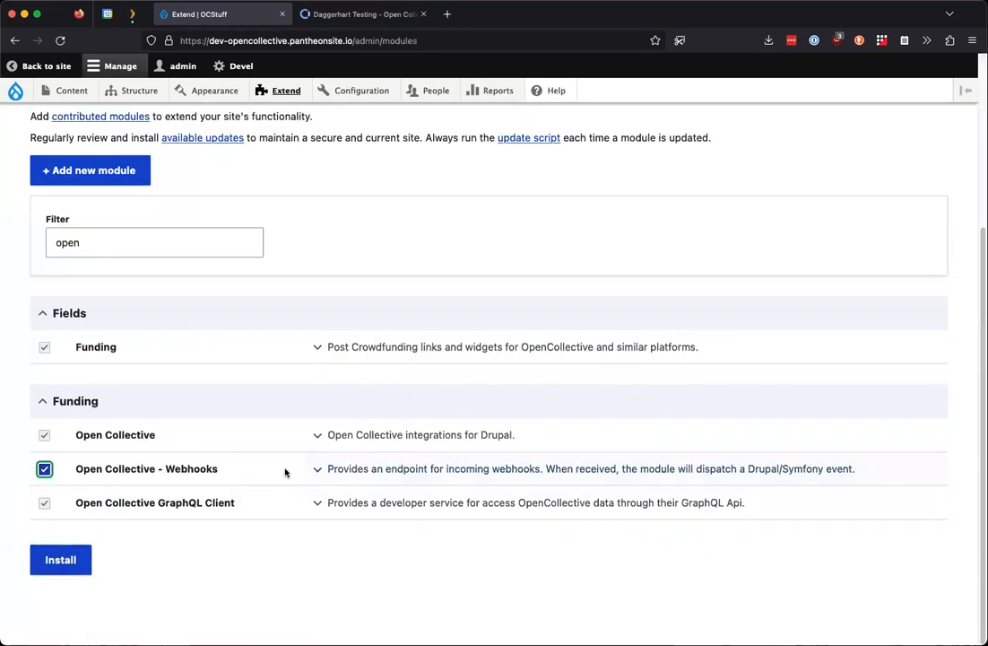
{"action": "left_click", "coordinate": [320, 468]}
{"action": "left_click", "coordinate": [52, 588]}
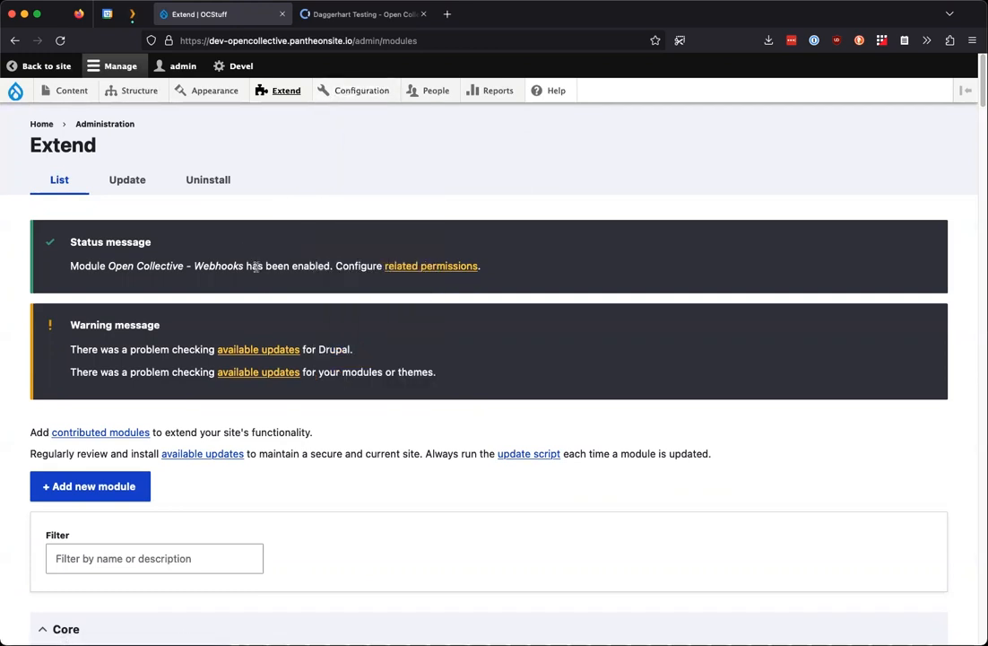
- Open the Open Collective Webhooks settings and copy the full Incoming Webhook URL
{"action": "mouse_move", "coordinate": [364, 93]}
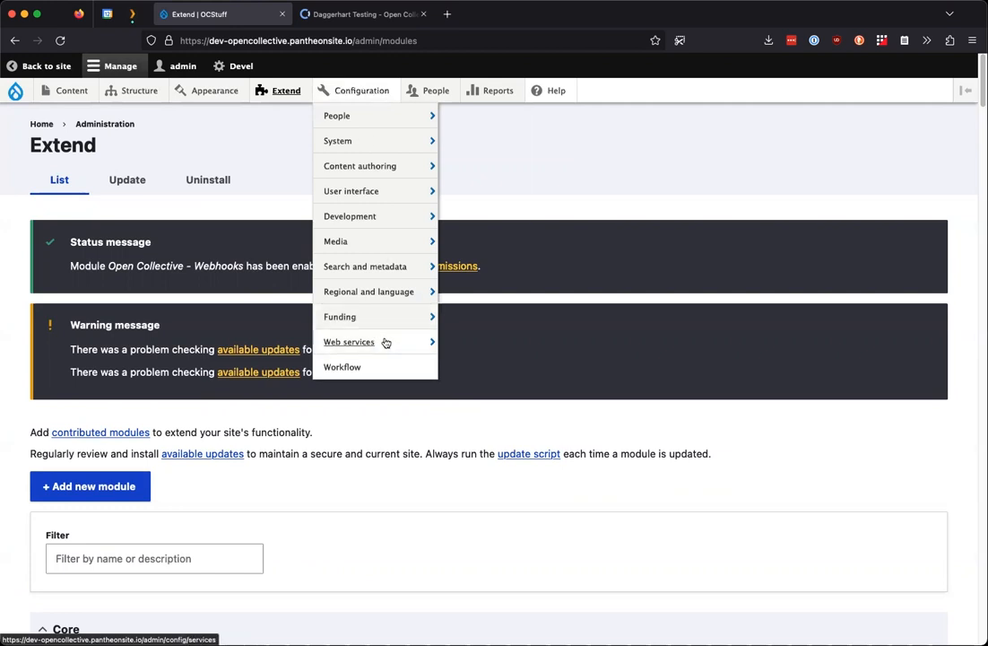
{"action": "mouse_move", "coordinate": [377, 342]}
{"action": "mouse_move", "coordinate": [505, 342]}
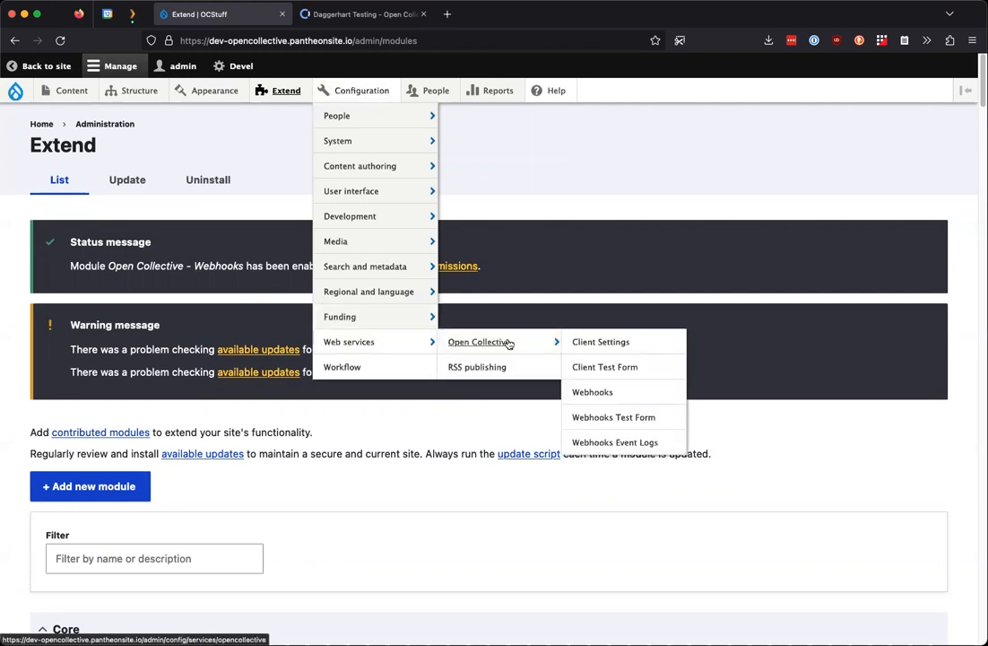
{"action": "left_click", "coordinate": [607, 394]}
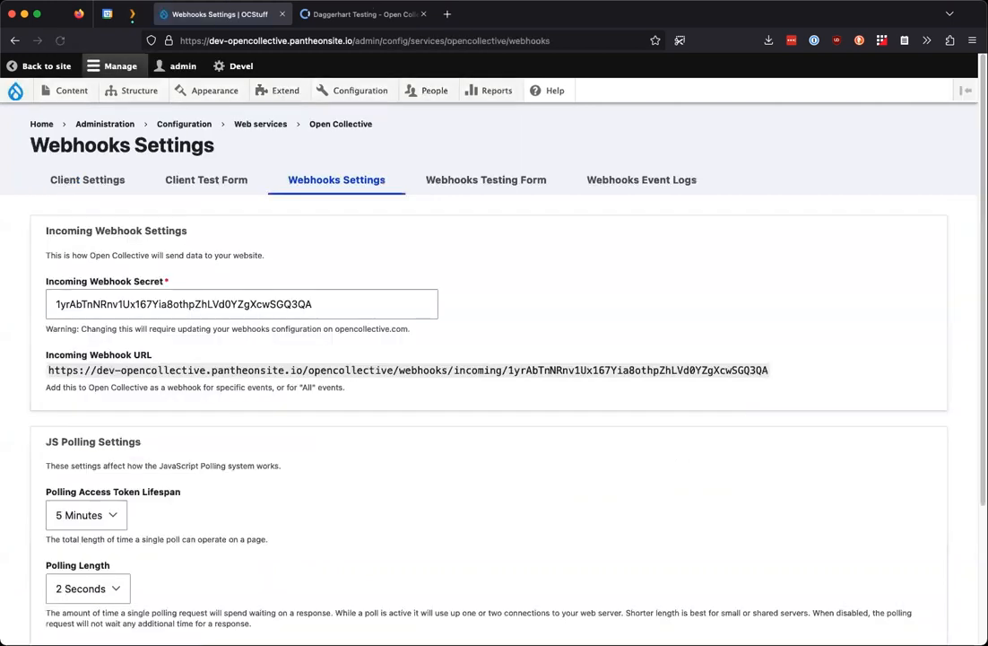
{"action": "left_click", "coordinate": [320, 309]}
{"action": "left_click_drag", "start_coordinate": [320, 308], "coordinate": [52, 304]}
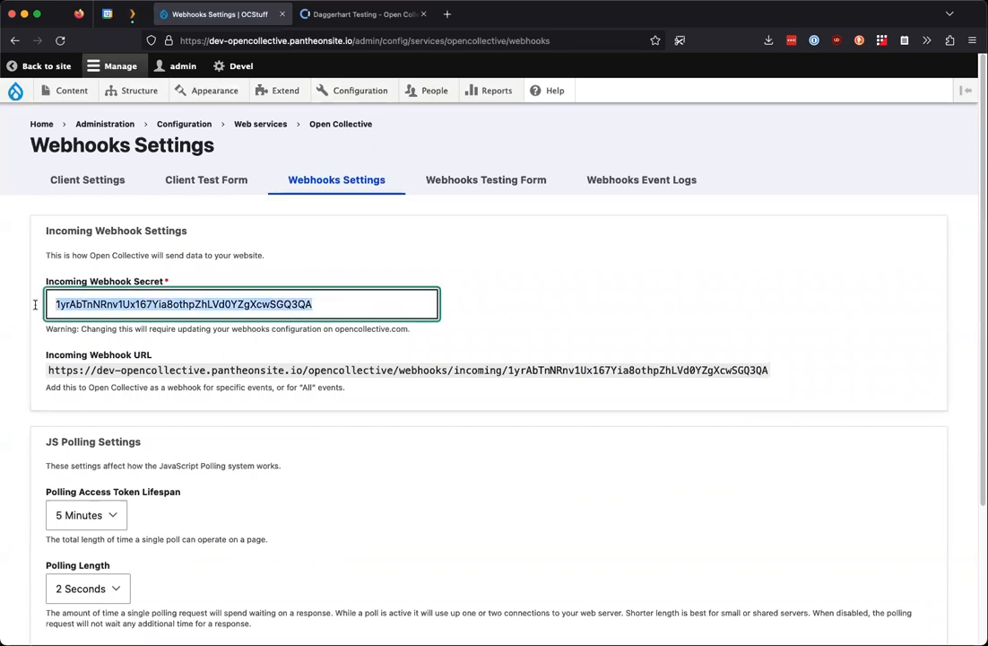
{"action": "left_click_drag", "start_coordinate": [767, 369], "coordinate": [49, 371]}
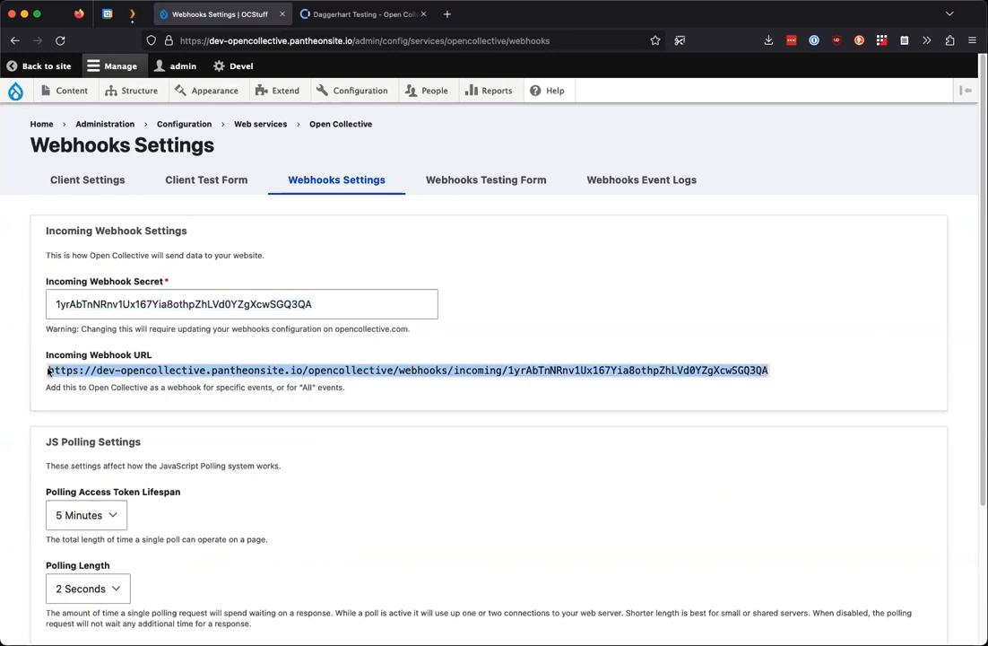
- Switch to Open Collective and replace the testing collective's existing webhook URL with the copied incoming webhook URL containing the webhook secret, saving the webhook
{"action": "left_click", "coordinate": [359, 13]}
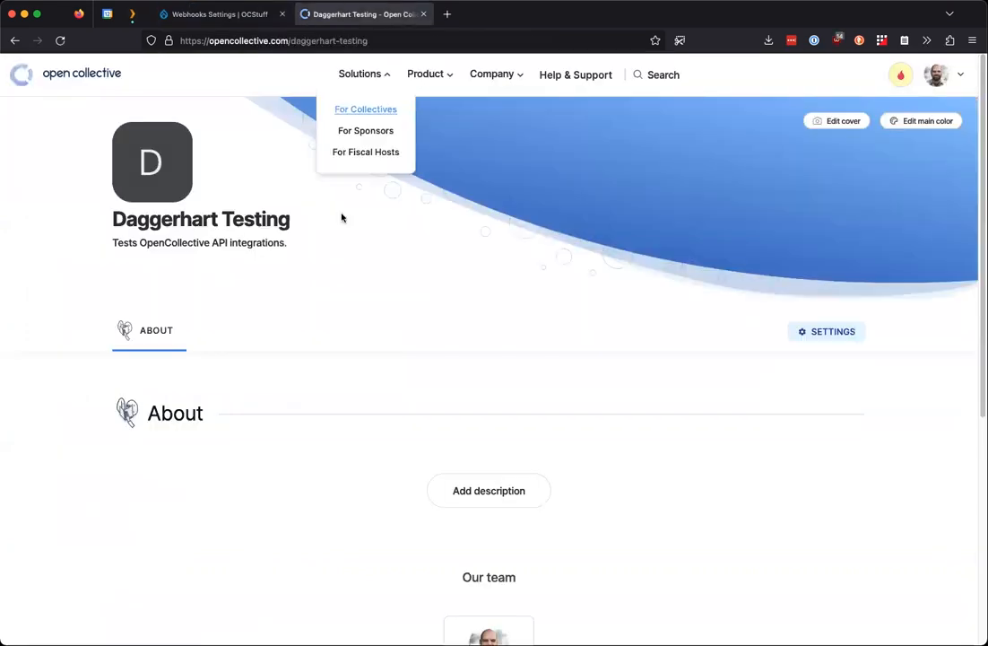
{"action": "left_click", "coordinate": [824, 336]}
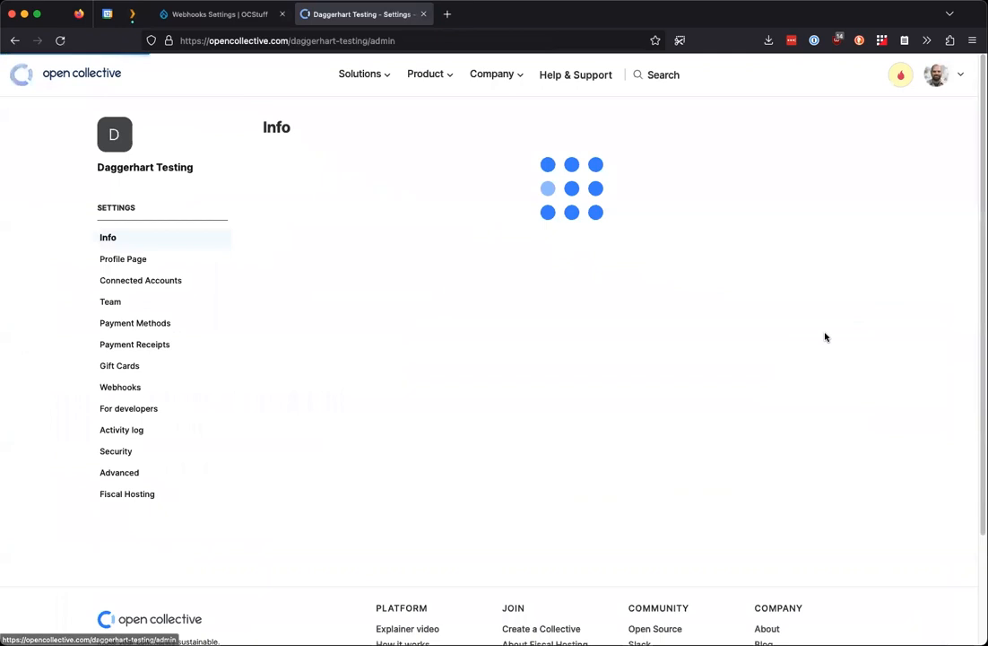
{"action": "left_click", "coordinate": [122, 388]}
{"action": "triple_click", "coordinate": [393, 216]}
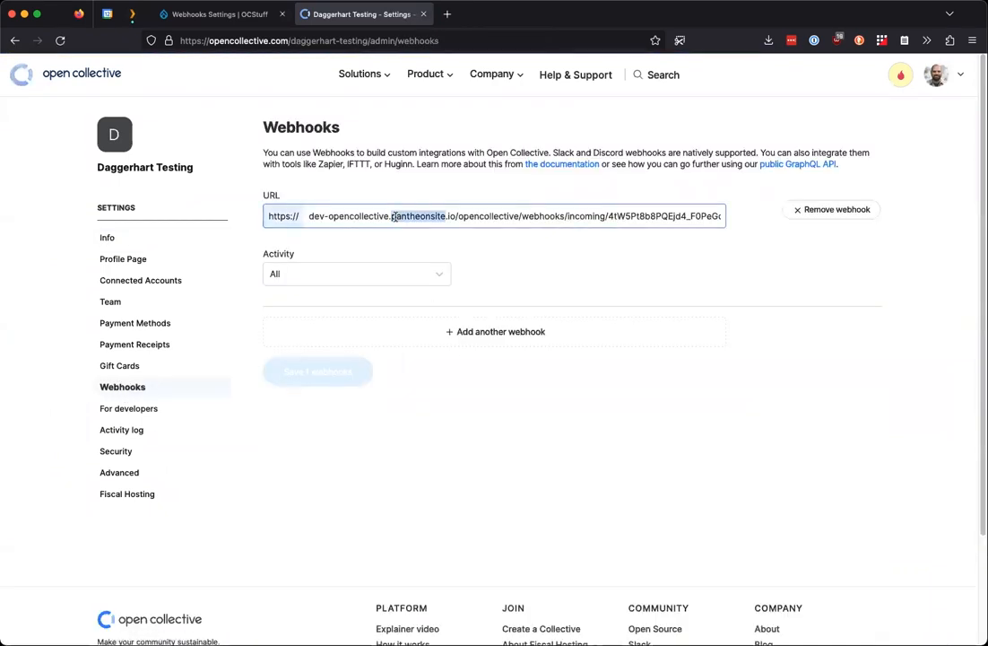
{"action": "key", "text": "super+v"}
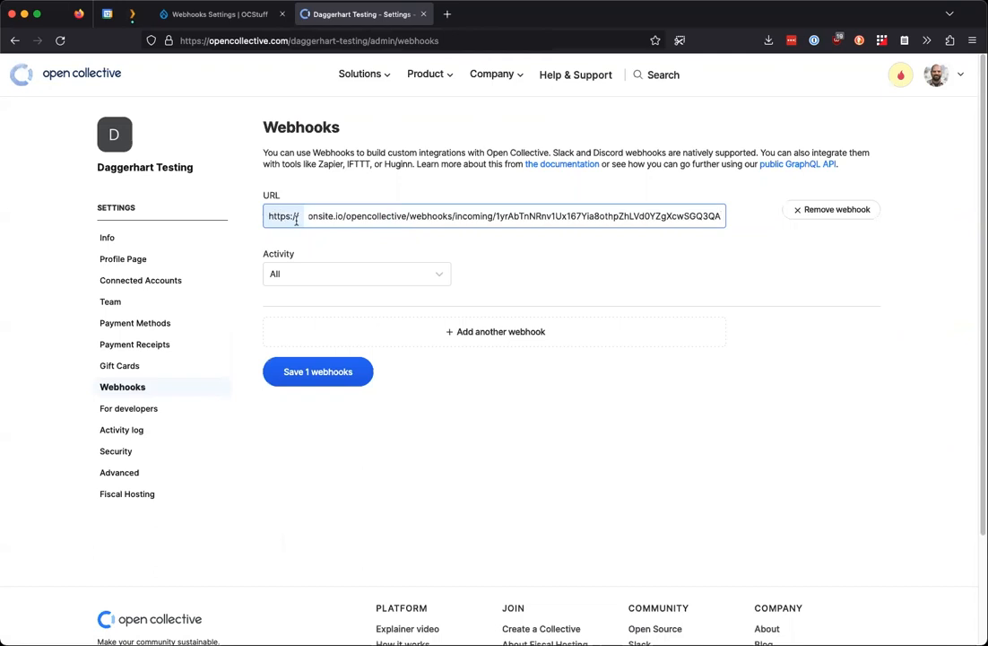
{"action": "left_click", "coordinate": [412, 279]}
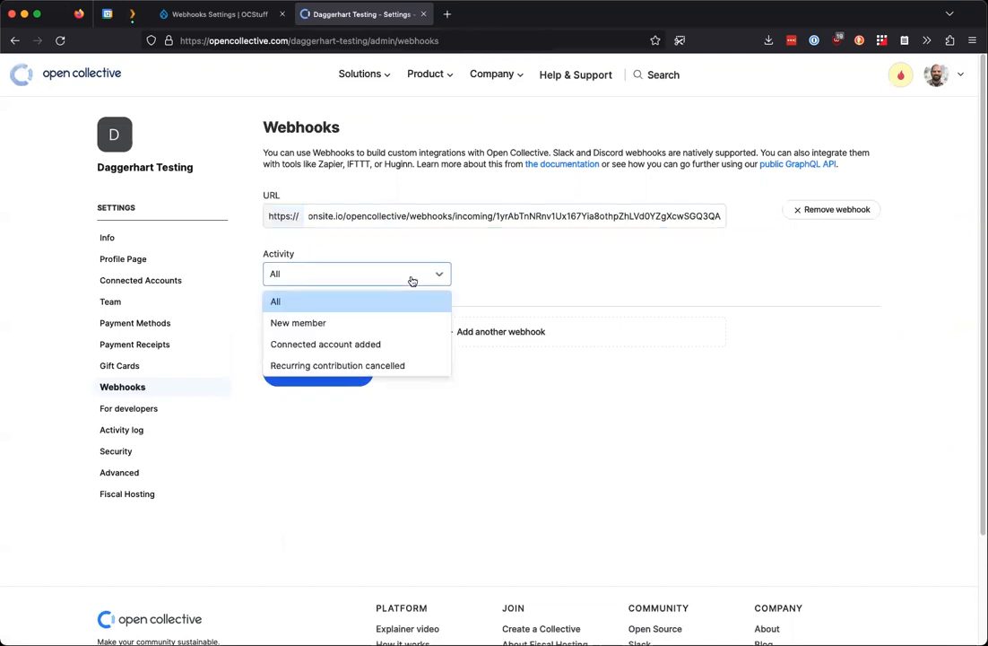
{"action": "key", "text": "Escape"}
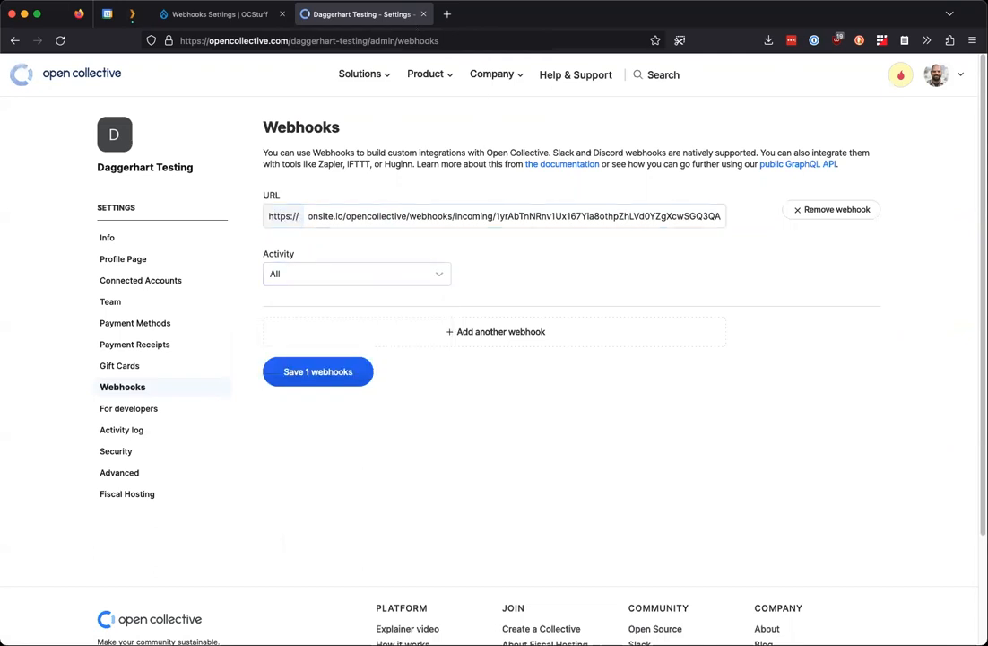
{"action": "left_click", "coordinate": [312, 376]}
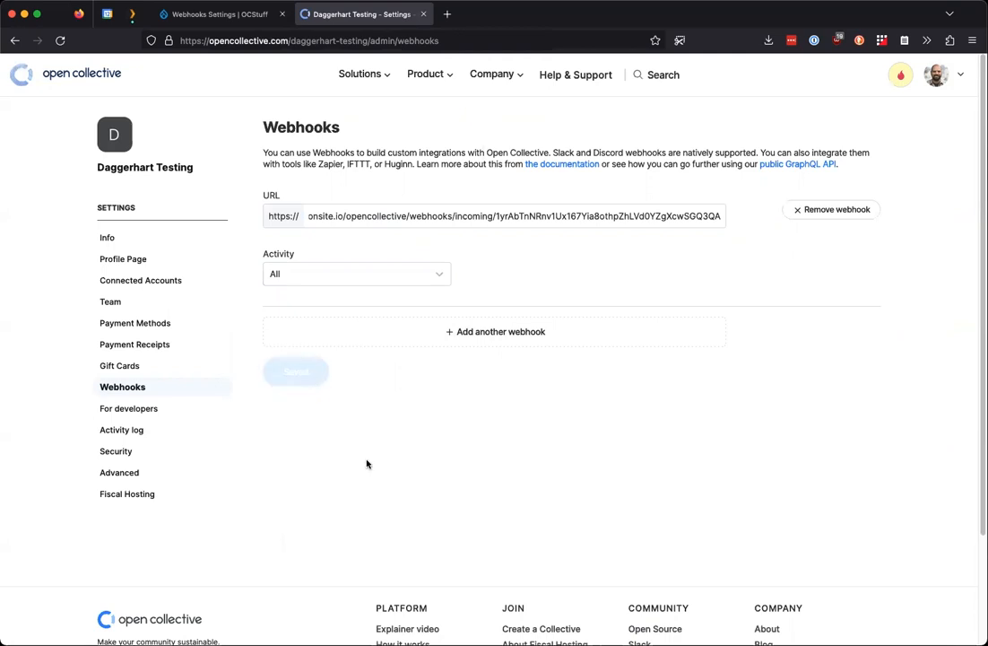
- Return to the Drupal site, review the JS Polling Settings, and view the Webhooks Event Logs
{"action": "left_click", "coordinate": [224, 14]}
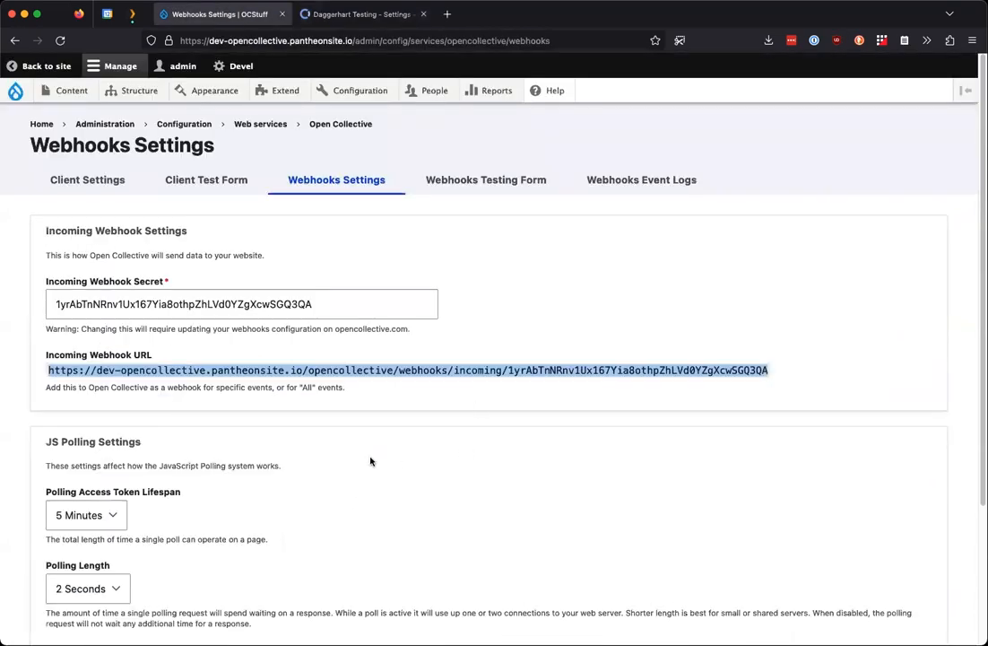
{"action": "scroll", "coordinate": [371, 461], "scroll_direction": "down", "scroll_amount": 4}
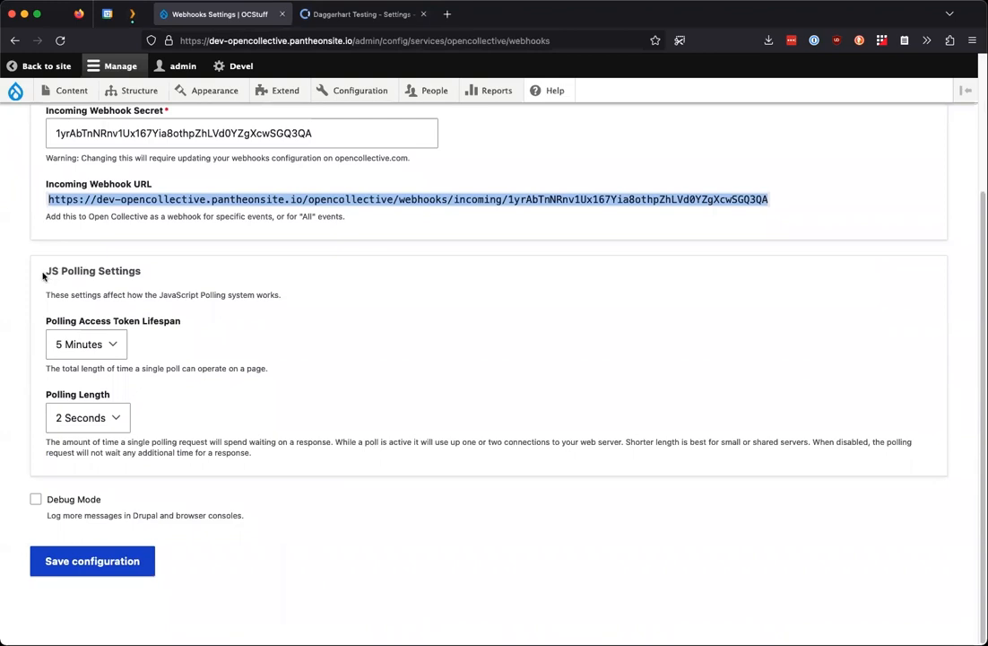
{"action": "left_click_drag", "start_coordinate": [42, 275], "coordinate": [141, 274]}
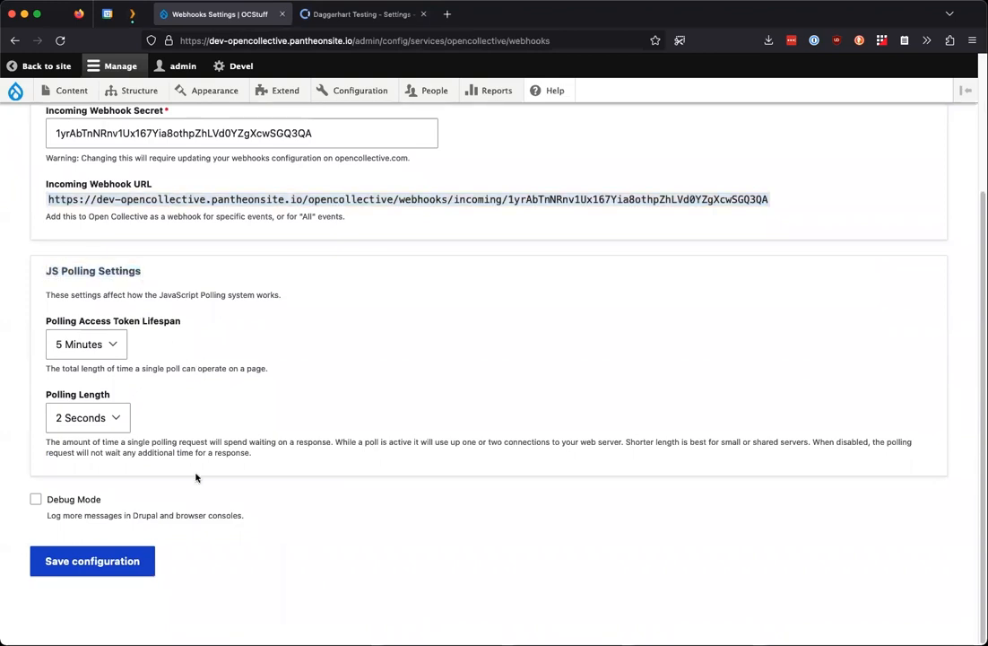
{"action": "scroll", "coordinate": [253, 350], "scroll_direction": "up", "scroll_amount": 4}
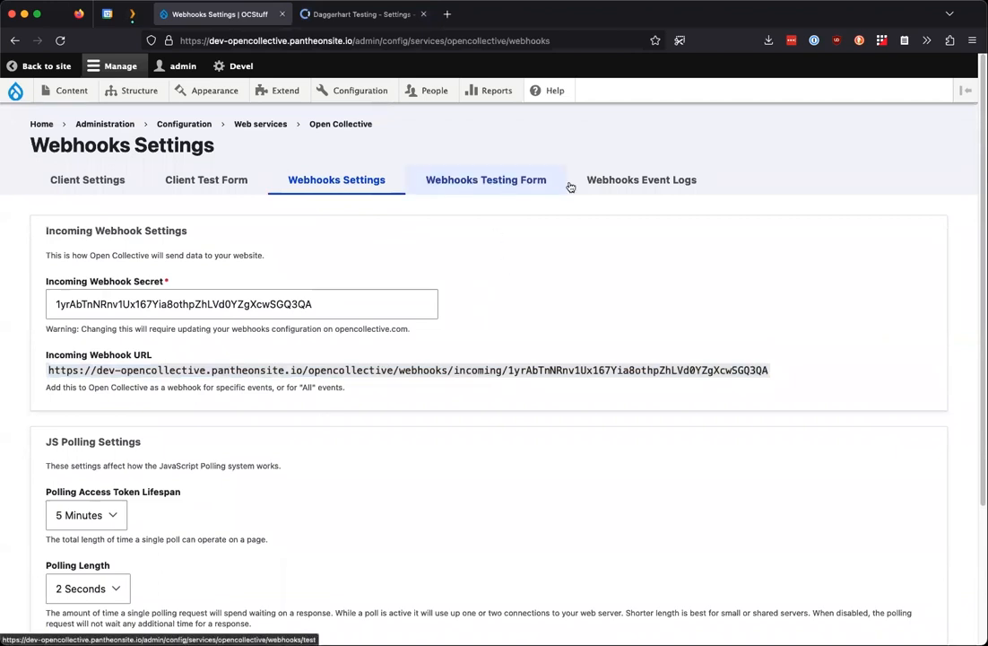
{"action": "left_click", "coordinate": [631, 186]}
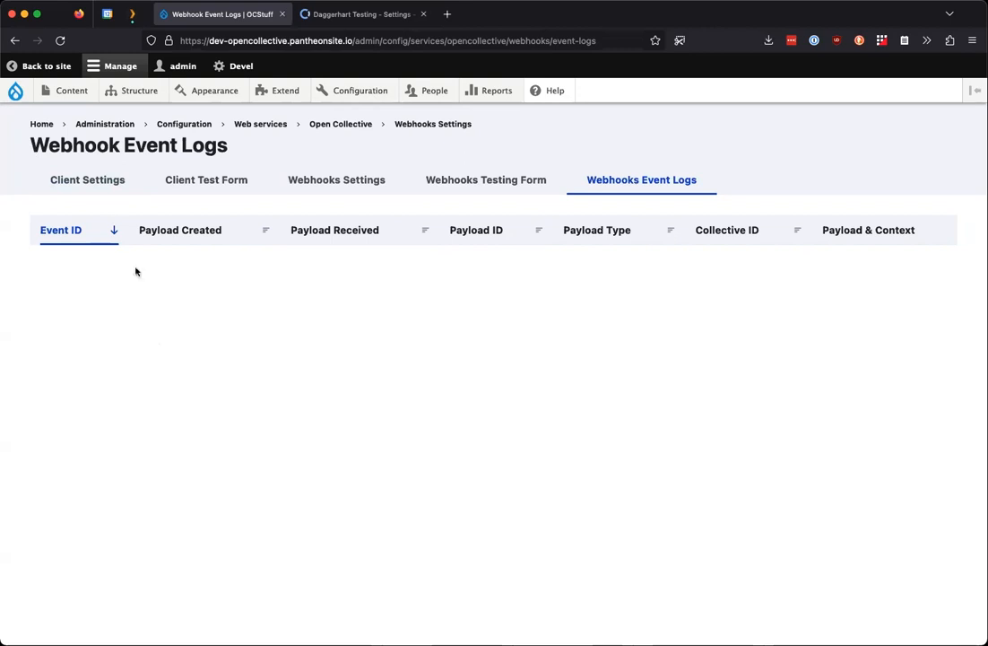
{"action": "left_click_drag", "start_coordinate": [24, 122], "coordinate": [238, 148]}
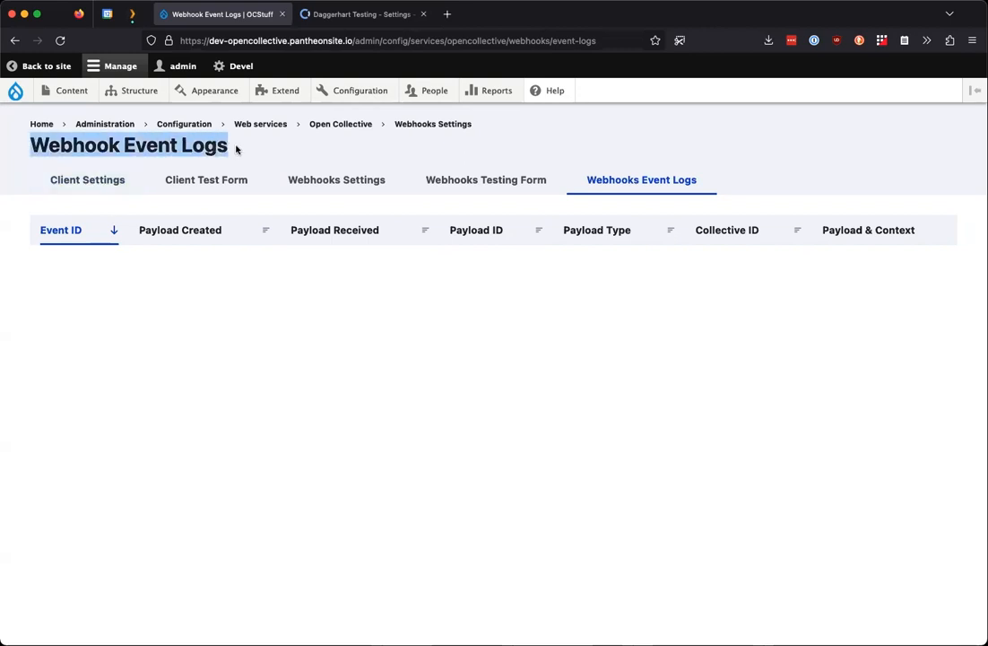
{"action": "left_click", "coordinate": [249, 385]}
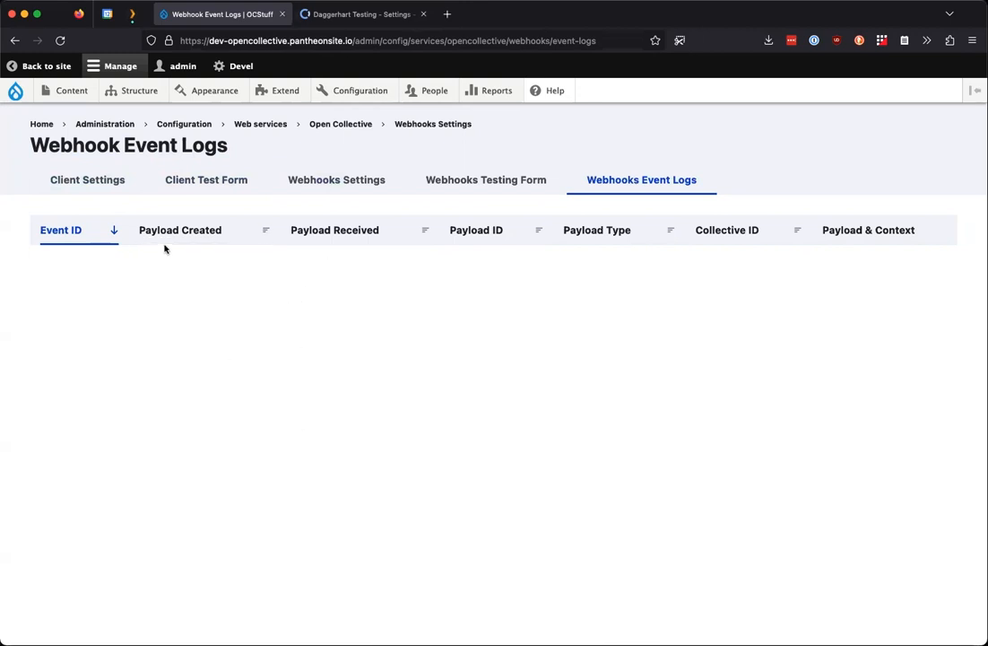
- Resend the invitation to the pending core contributor in the Open Collective team settings
{"action": "left_click", "coordinate": [357, 13]}
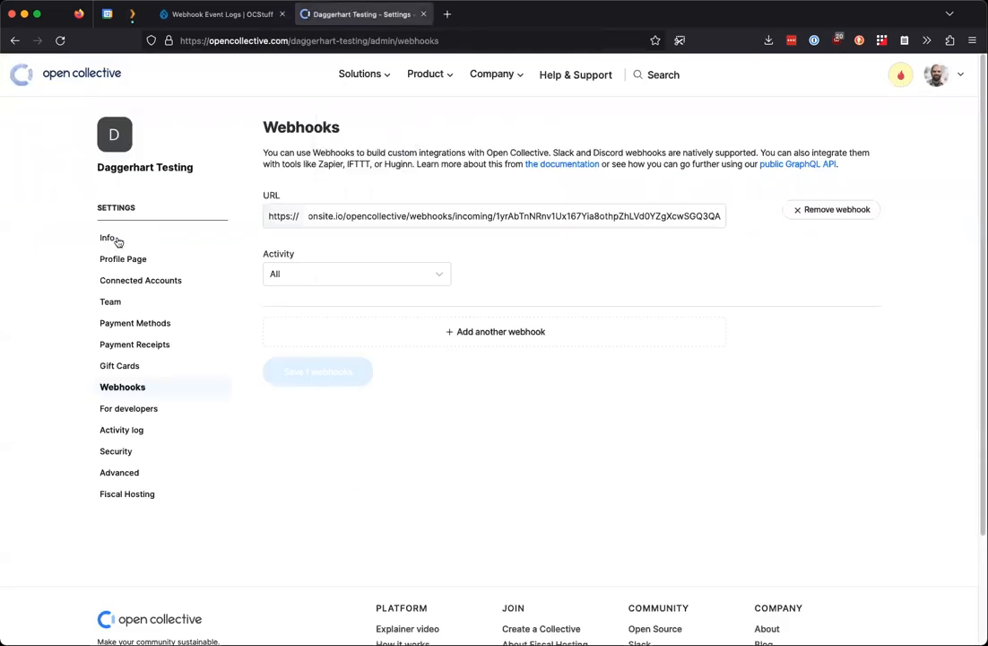
{"action": "left_click", "coordinate": [126, 301]}
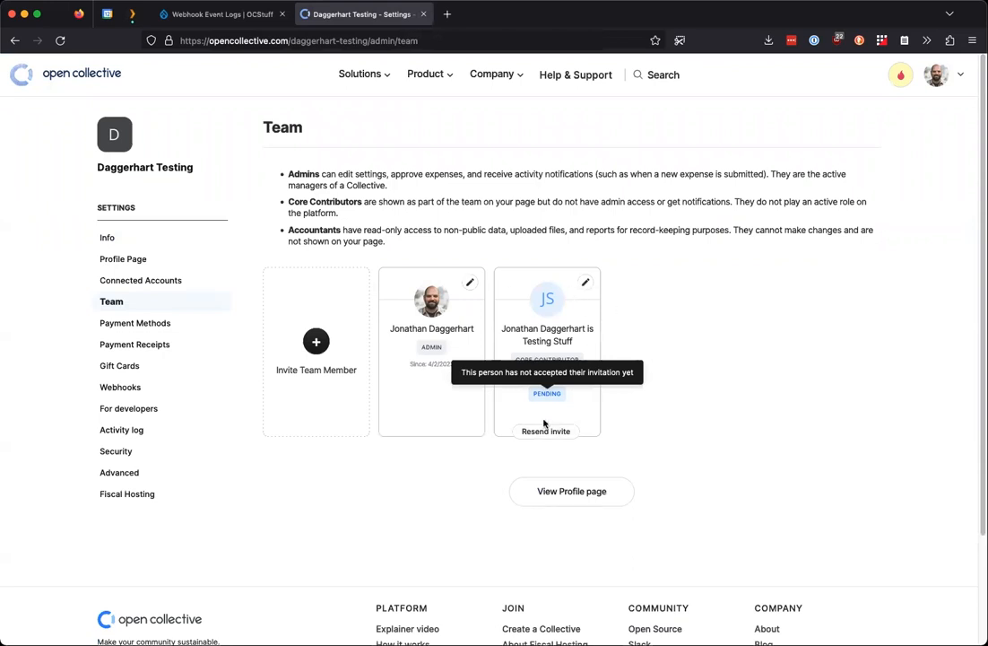
{"action": "left_click", "coordinate": [546, 430]}
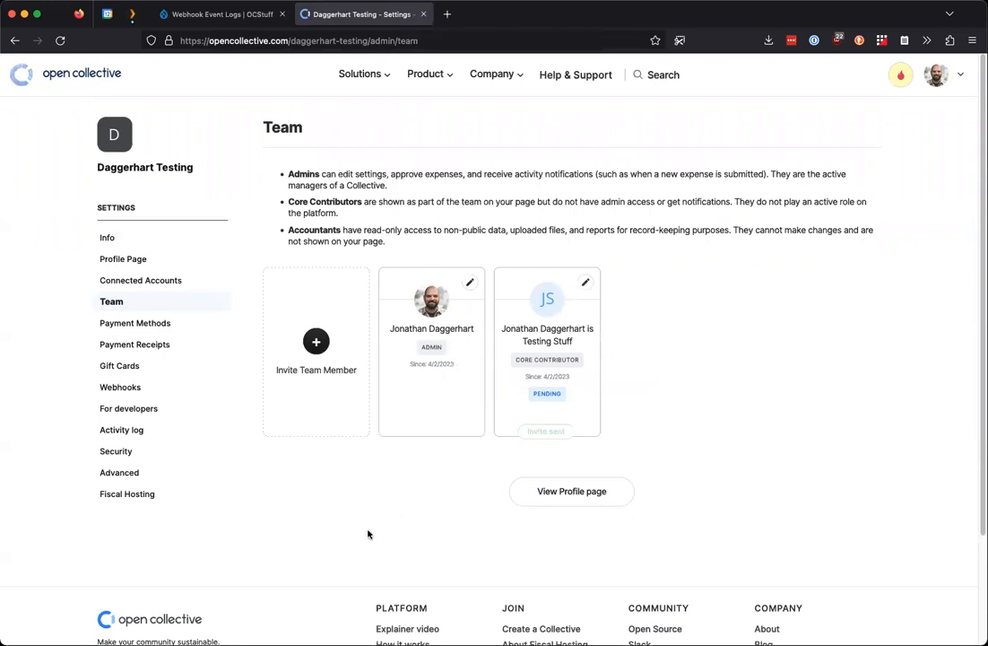
- Reload Drupal's Webhook Event Logs and examine the payload and context data of the received event
{"action": "left_click", "coordinate": [226, 16]}
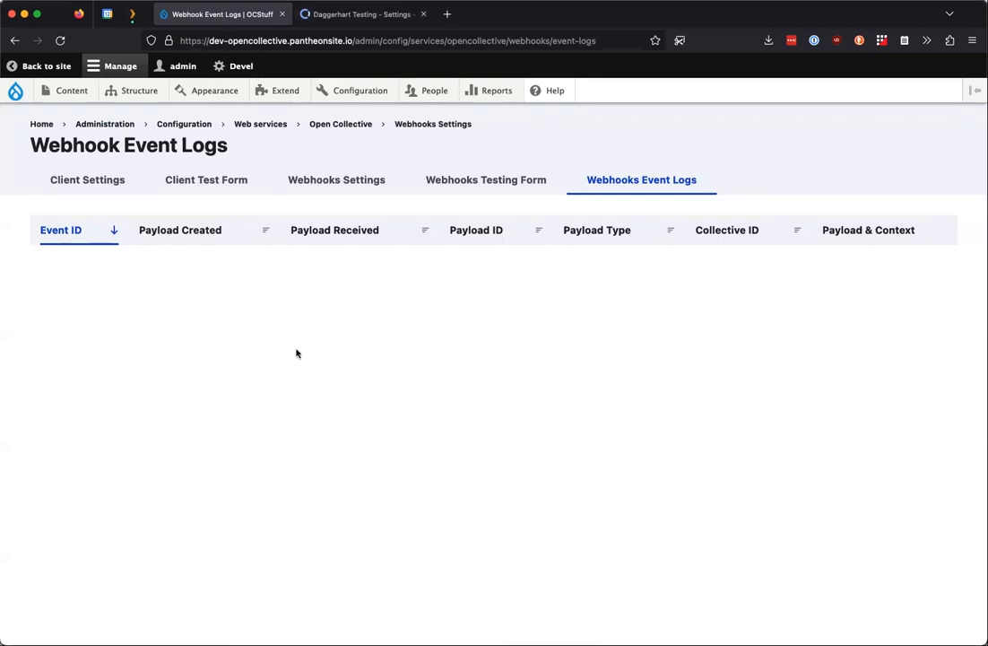
{"action": "left_click", "coordinate": [60, 40]}
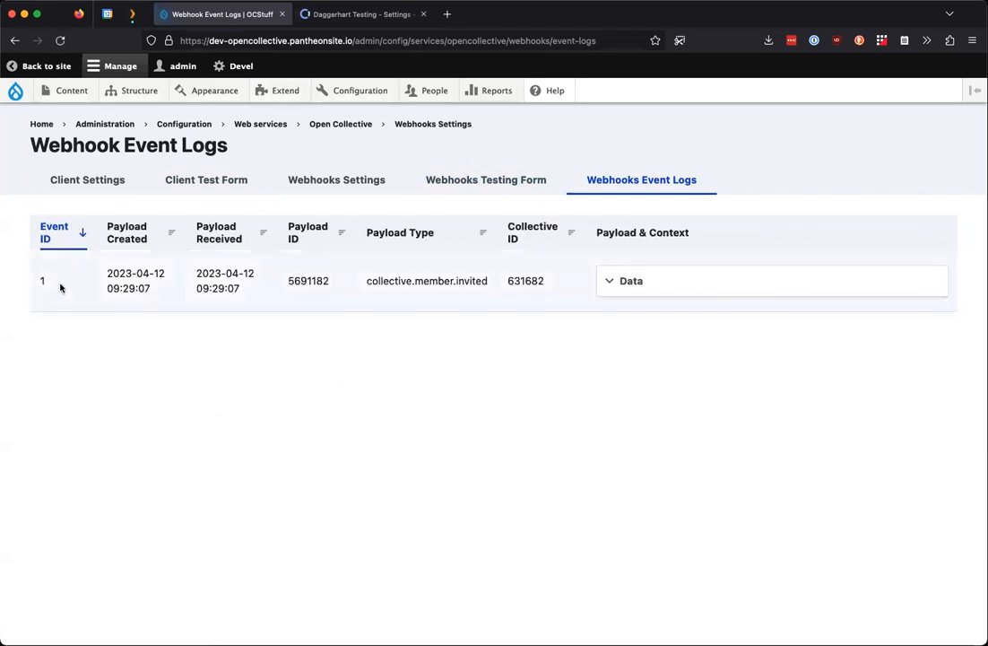
{"action": "left_click", "coordinate": [750, 288]}
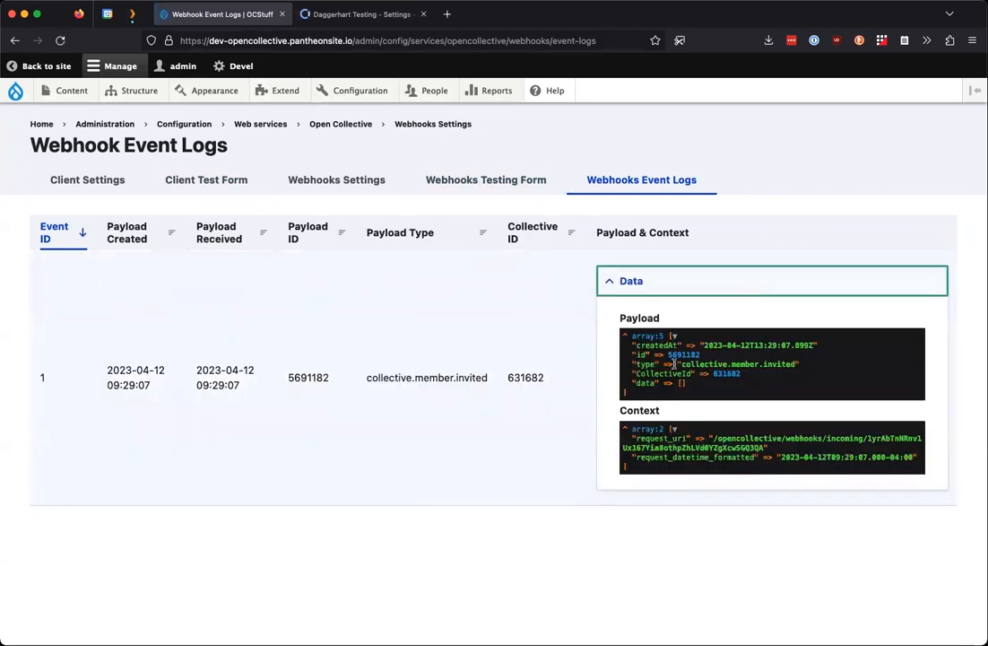
{"action": "left_click_drag", "start_coordinate": [735, 384], "coordinate": [629, 346]}
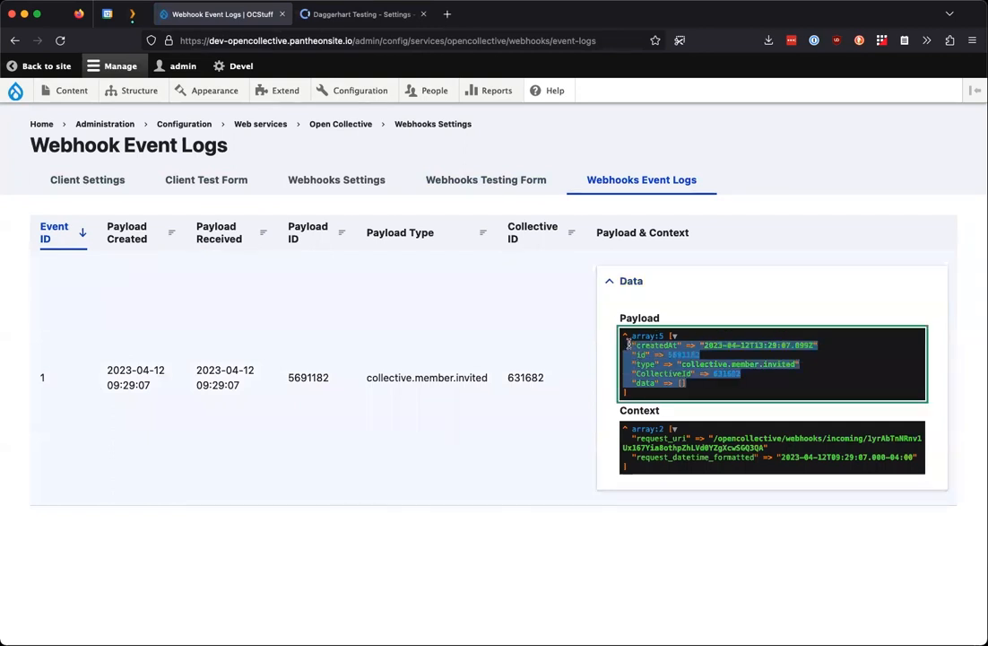
{"action": "left_click", "coordinate": [646, 479]}
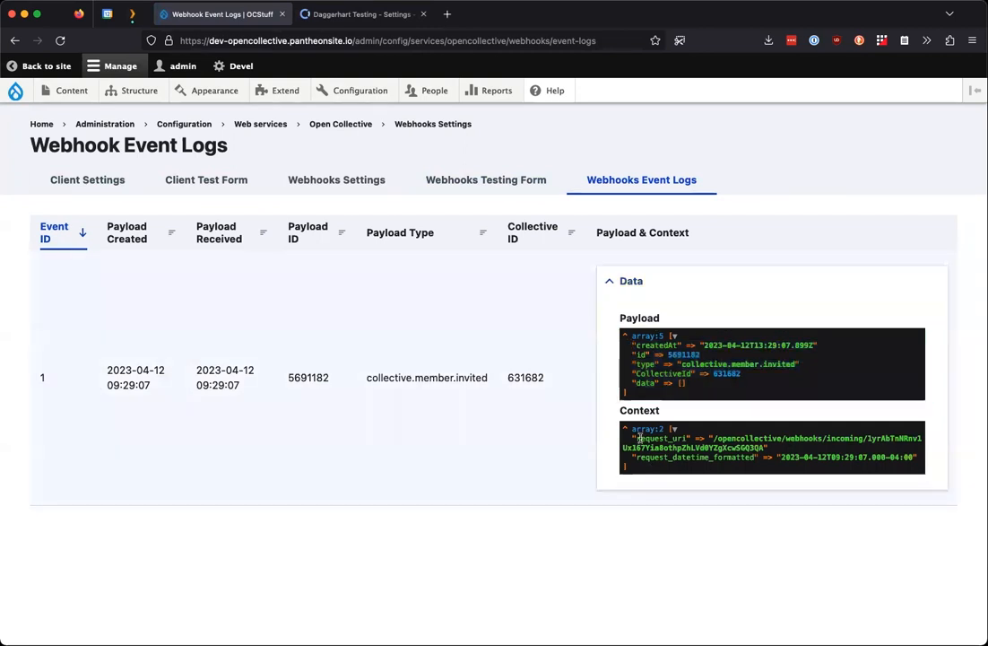
{"action": "left_click_drag", "start_coordinate": [629, 435], "coordinate": [769, 457]}
{"action": "left_click", "coordinate": [631, 282]}
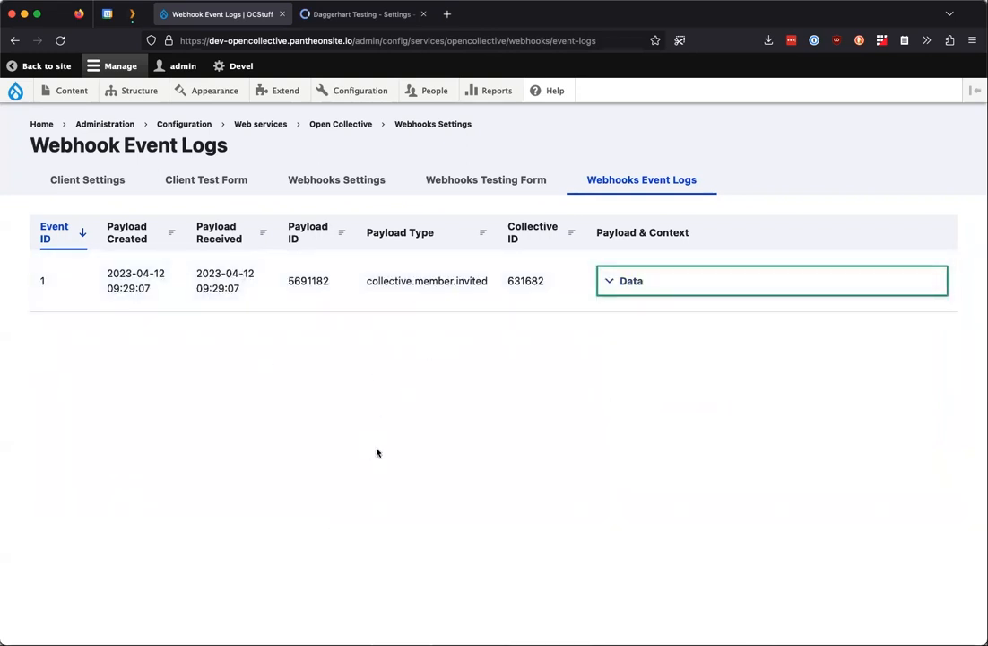
- Open Drupal's recent log messages in a new tab and filter them by the opencollective_webhooks type
{"action": "mouse_move", "coordinate": [492, 90]}
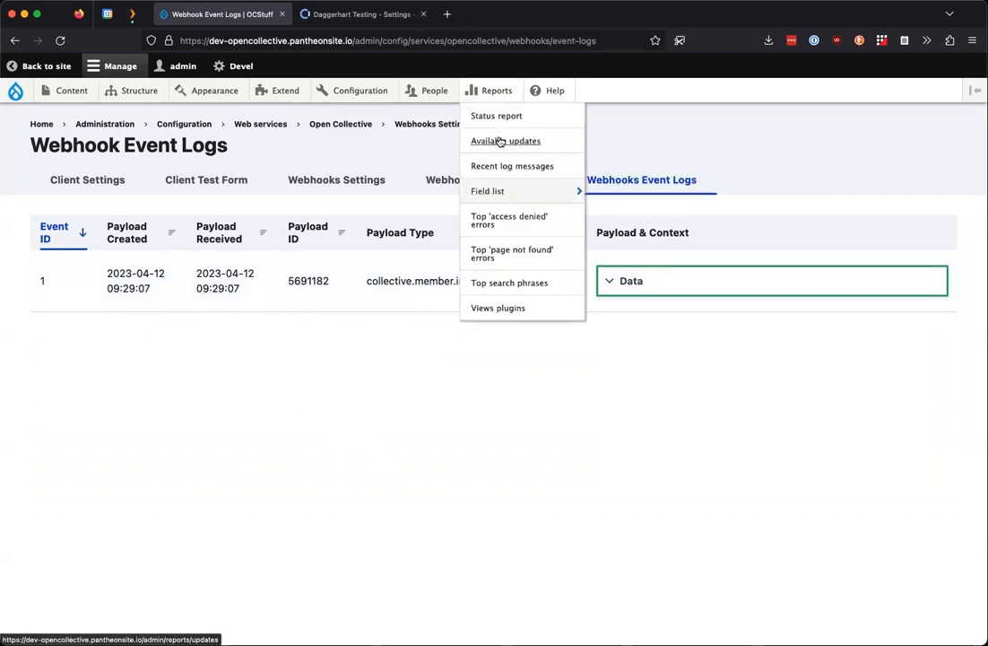
{"action": "left_click", "coordinate": [498, 168], "text": "super"}
{"action": "left_click", "coordinate": [323, 11]}
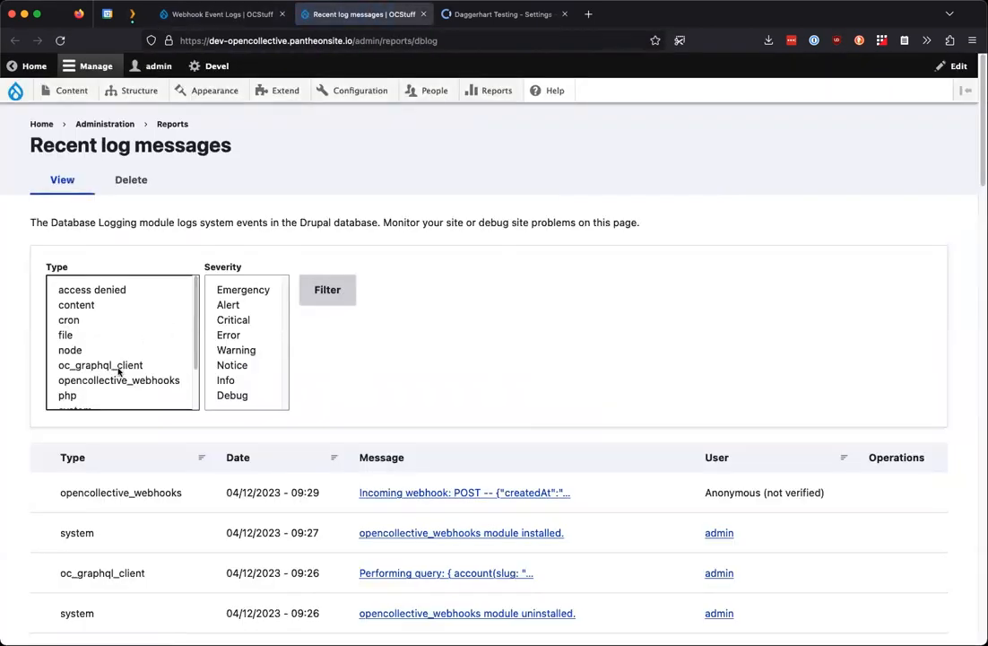
{"action": "left_click", "coordinate": [119, 380]}
{"action": "left_click", "coordinate": [350, 301]}
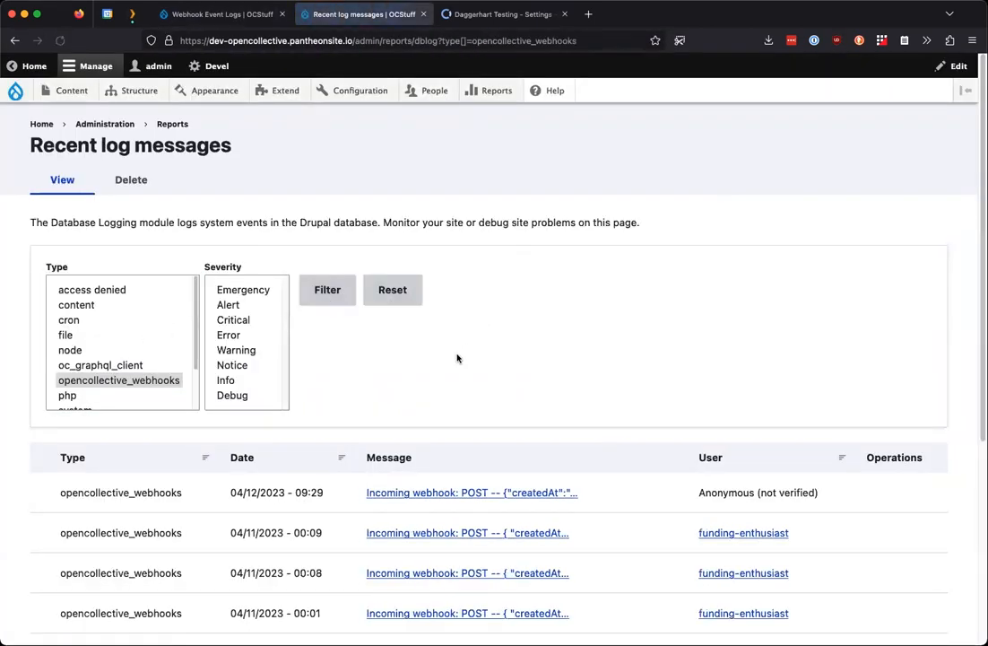
- Open the details of the newest incoming webhook log message in a new tab, review them, and close both log tabs
{"action": "scroll", "coordinate": [419, 495], "scroll_direction": "down", "scroll_amount": 5}
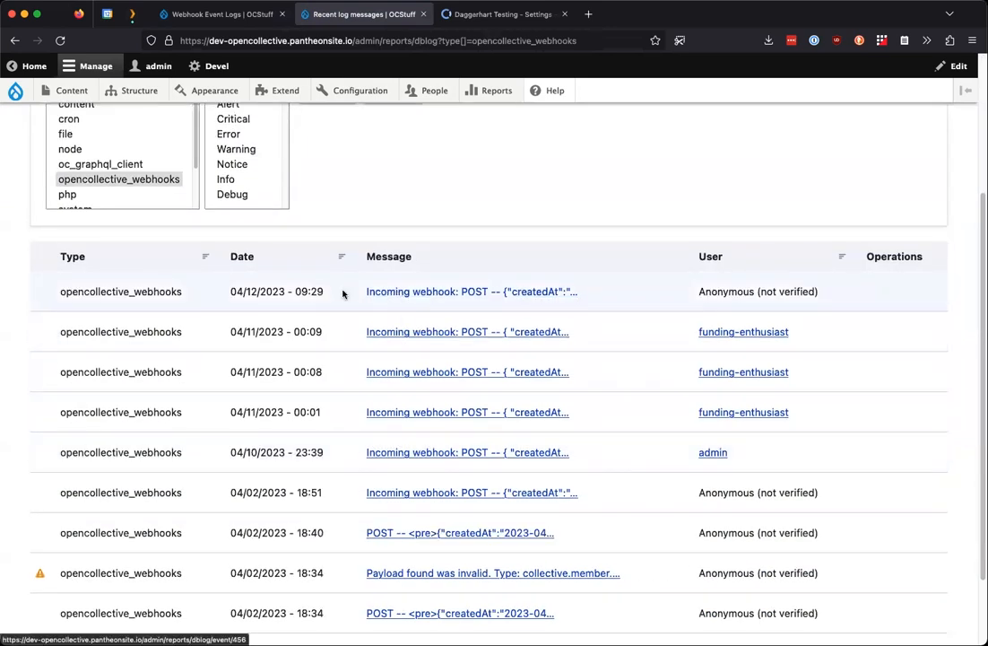
{"action": "left_click_drag", "start_coordinate": [316, 291], "coordinate": [230, 292]}
{"action": "left_click", "coordinate": [407, 292], "text": "super"}
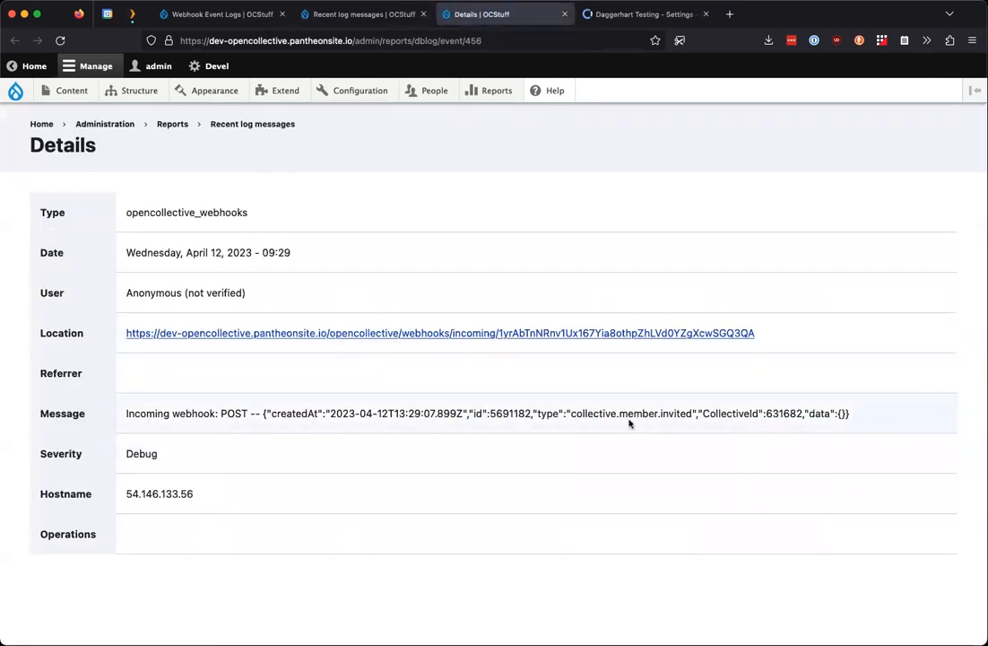
{"action": "left_click", "coordinate": [564, 15]}
{"action": "key", "text": "super+w"}
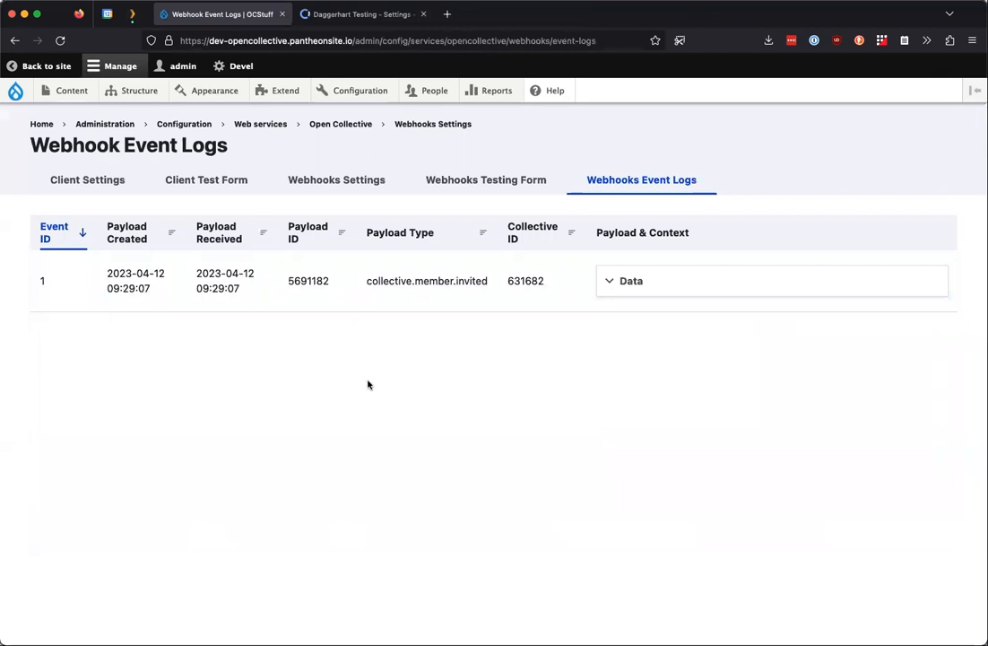
- Switch to Open Collective and review the Activity options in the Webhooks settings and the account menu's collectives and organizations
{"action": "left_click", "coordinate": [373, 14]}
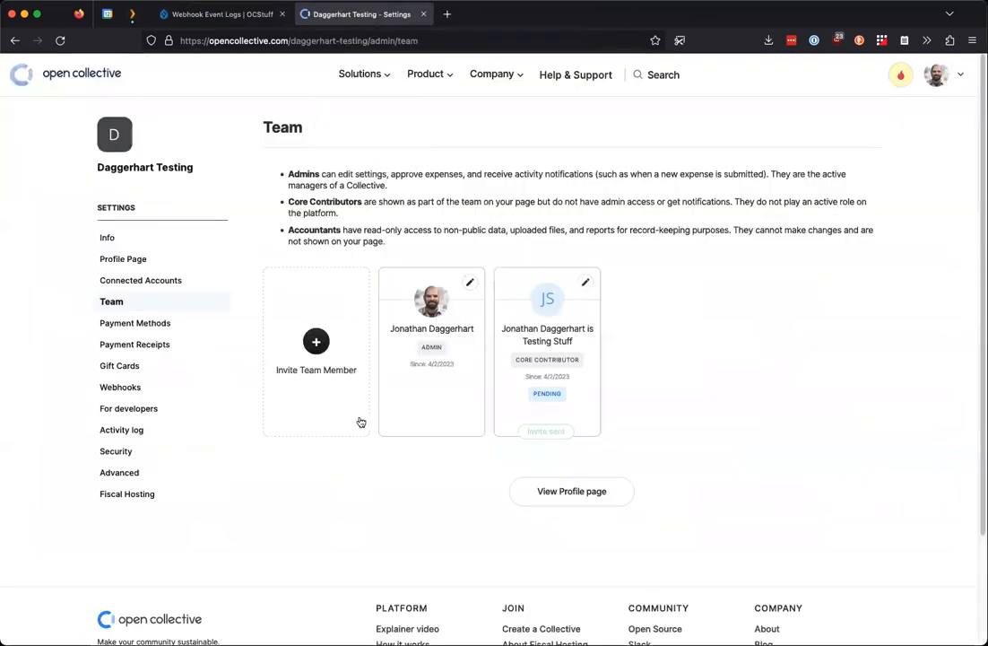
{"action": "left_click", "coordinate": [125, 387]}
{"action": "left_click", "coordinate": [408, 277]}
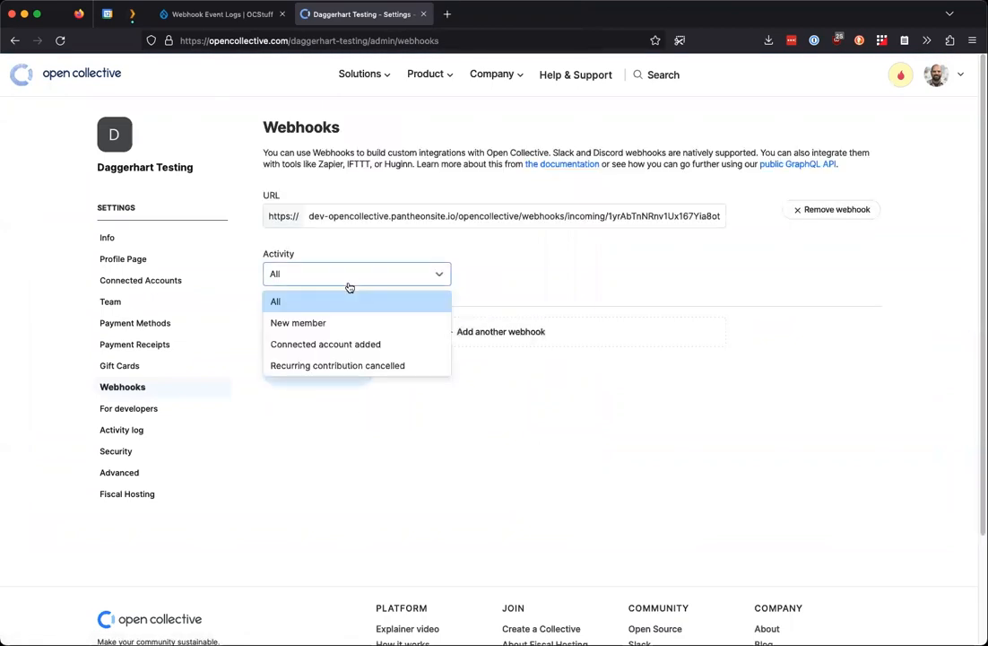
{"action": "left_click", "coordinate": [335, 505]}
{"action": "left_click", "coordinate": [942, 74]}
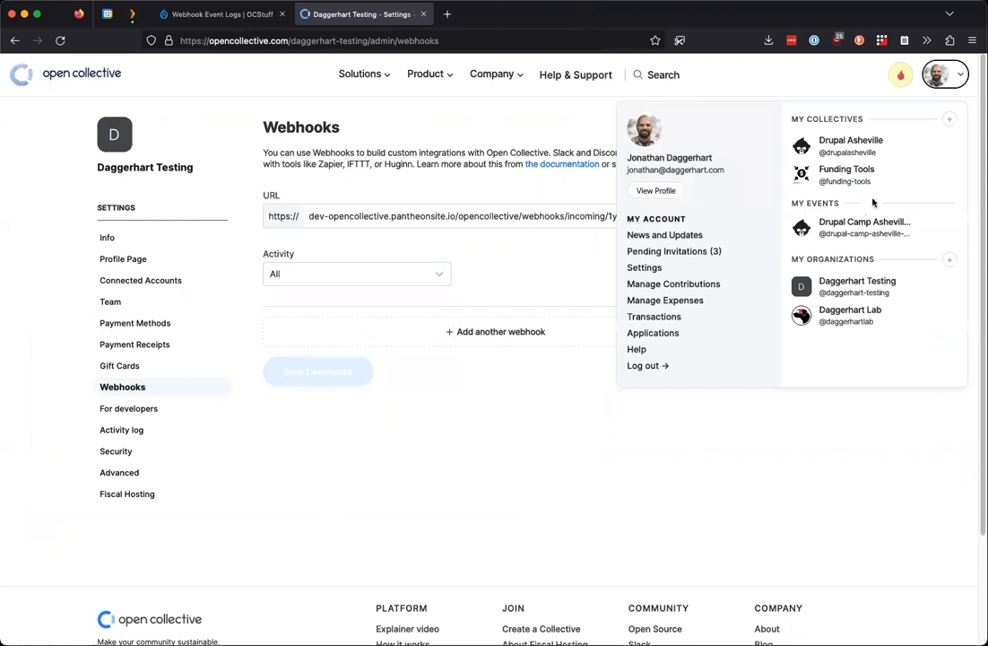
{"action": "left_click", "coordinate": [354, 426]}
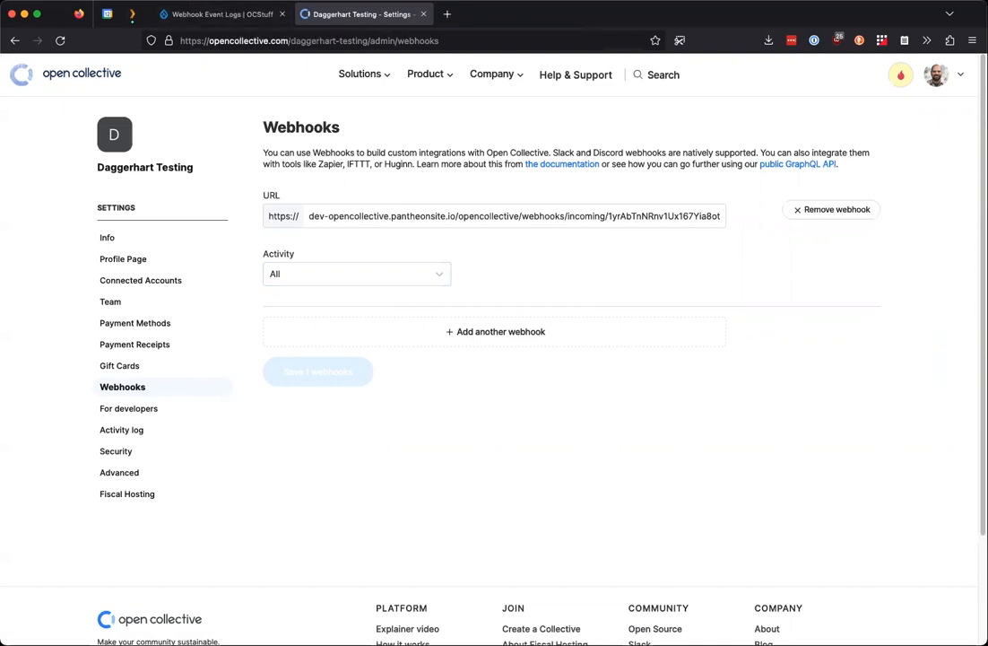
- Return to Drupal's Webhooks Settings and review the Polling Access Token Lifespan and Polling Length options, keeping 5 Minutes and 2 Seconds
{"action": "left_click", "coordinate": [222, 15]}
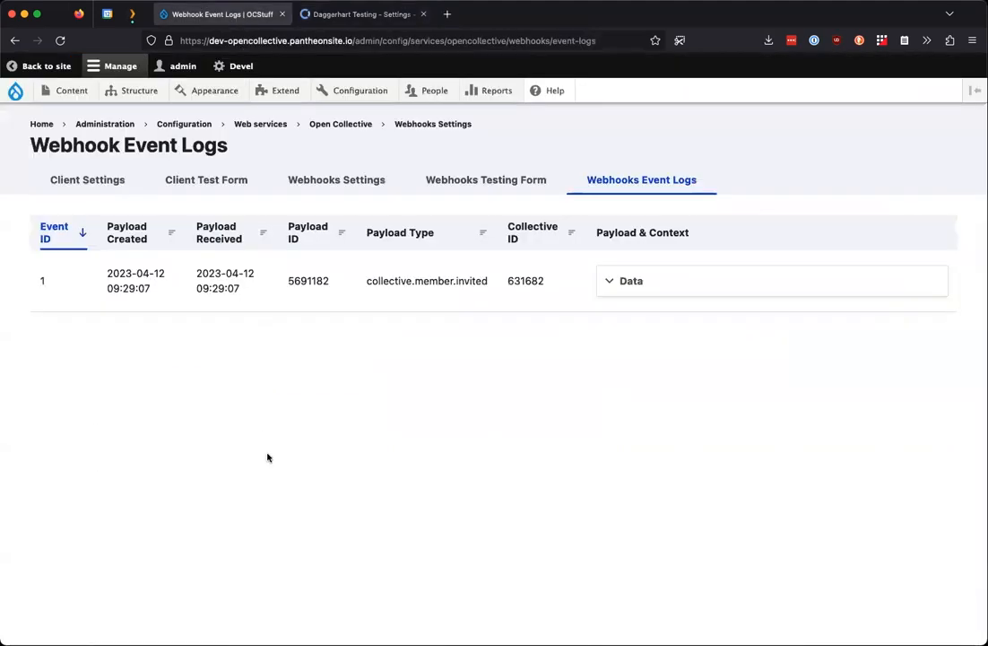
{"action": "left_click", "coordinate": [327, 181]}
{"action": "scroll", "coordinate": [287, 489], "scroll_direction": "down", "scroll_amount": 3}
{"action": "scroll", "coordinate": [287, 489], "scroll_direction": "down", "scroll_amount": 1}
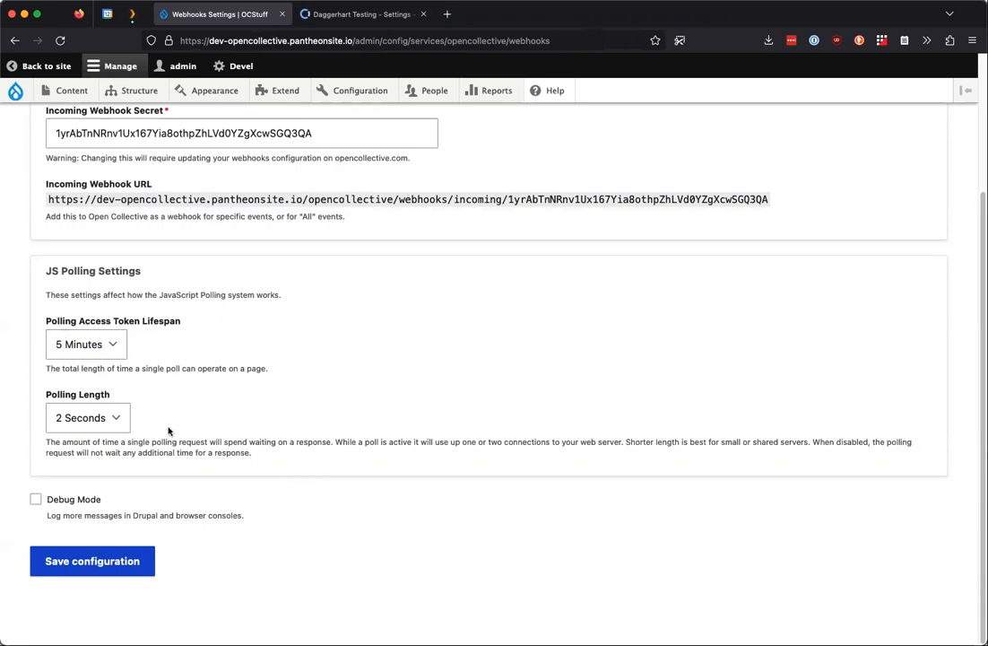
{"action": "left_click", "coordinate": [115, 345]}
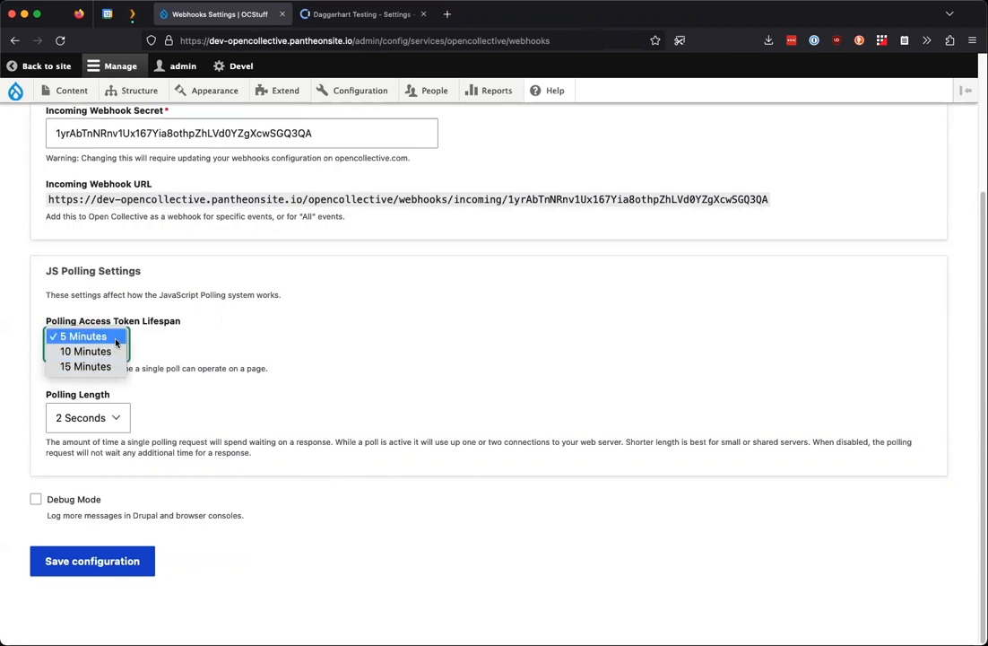
{"action": "left_click", "coordinate": [311, 341]}
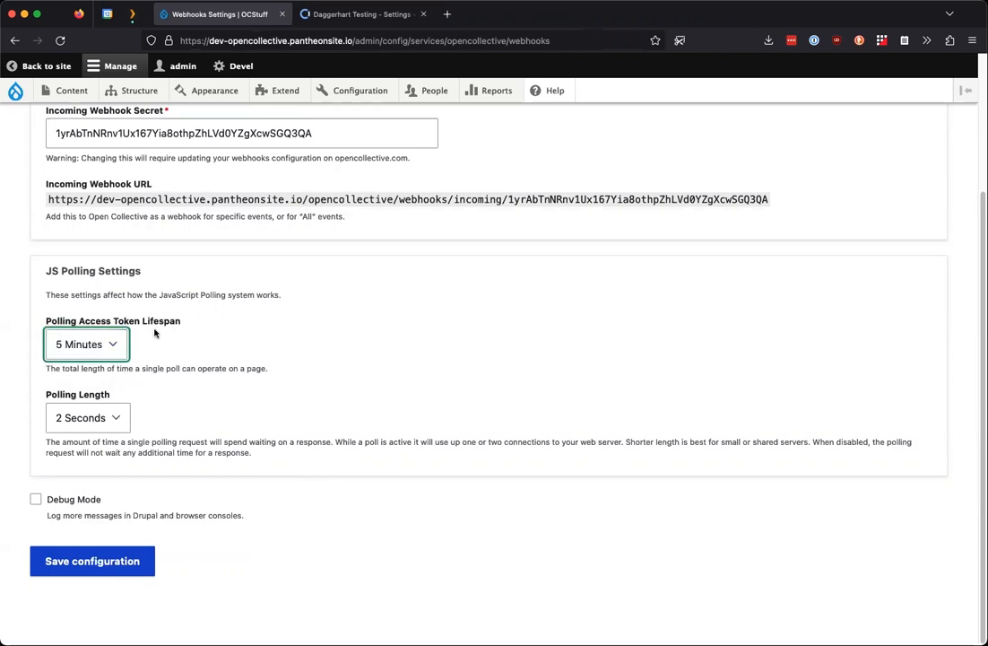
{"action": "left_click", "coordinate": [112, 346]}
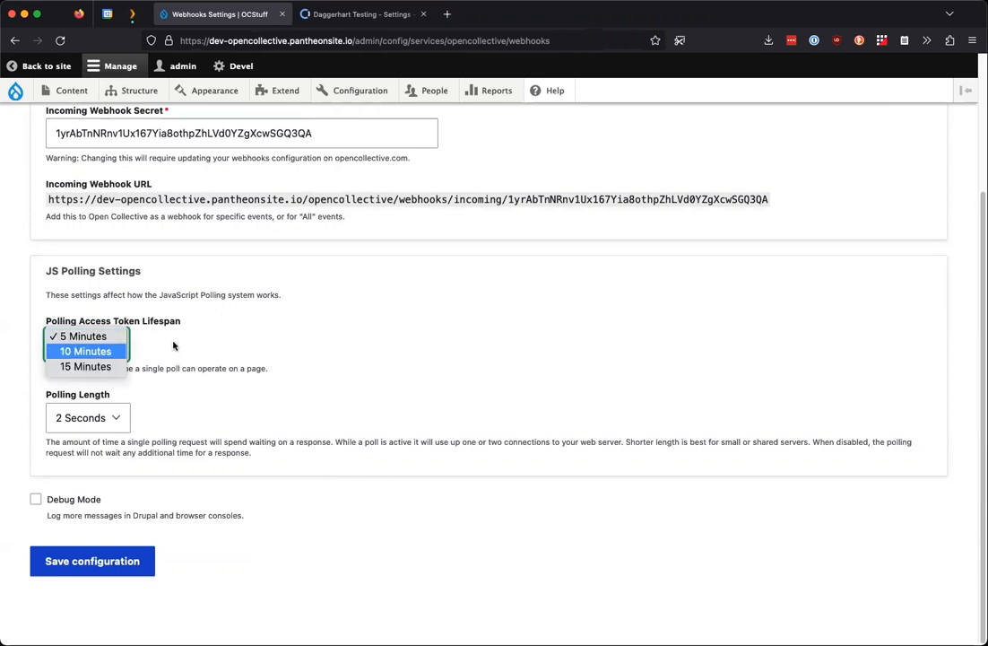
{"action": "left_click", "coordinate": [207, 344]}
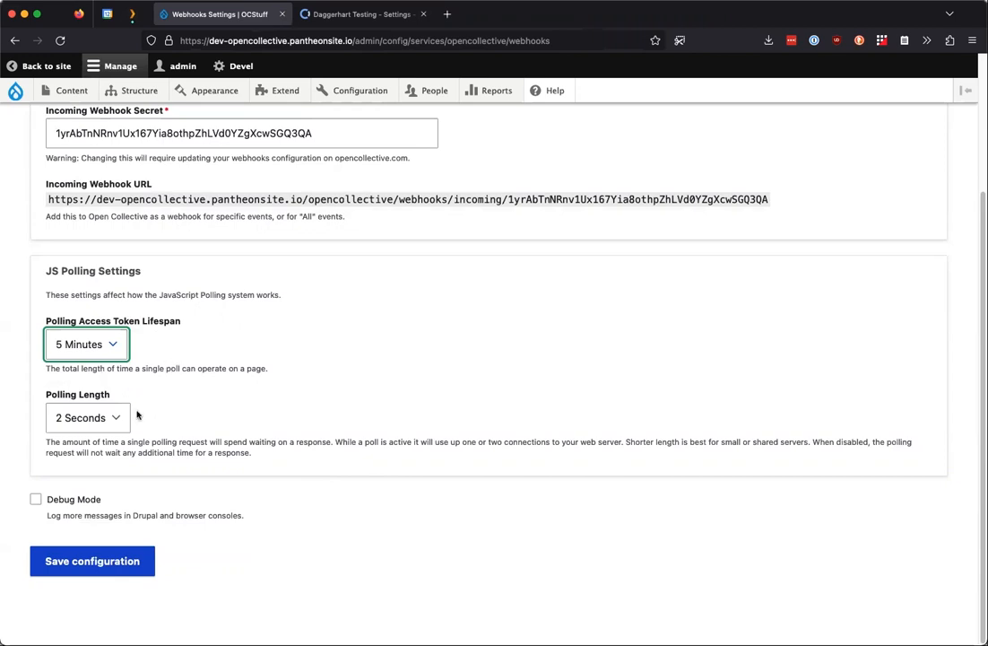
{"action": "left_click", "coordinate": [99, 418]}
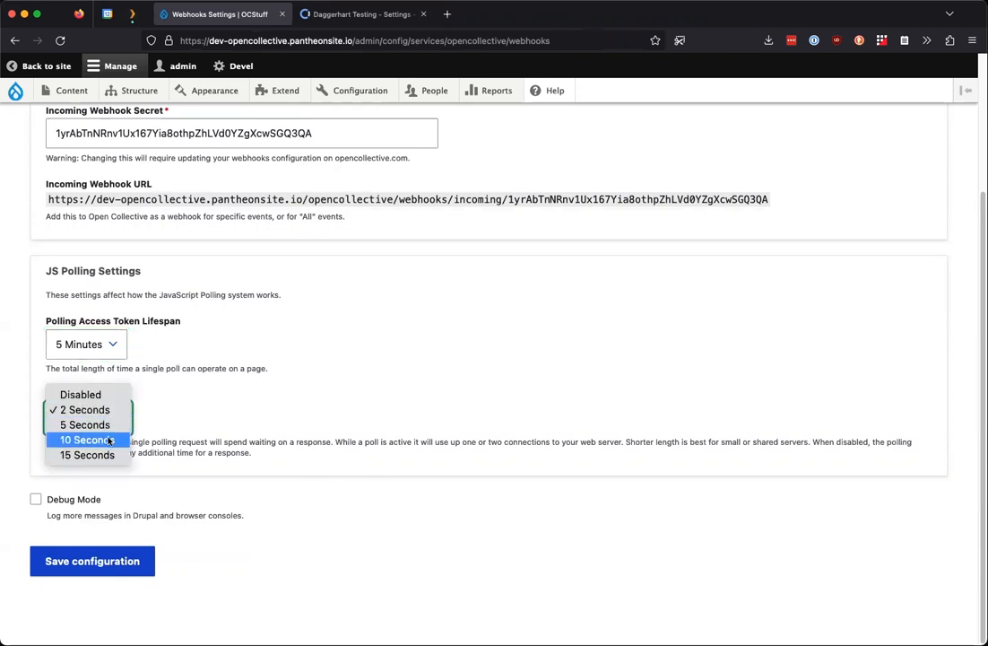
{"action": "left_click", "coordinate": [90, 409]}
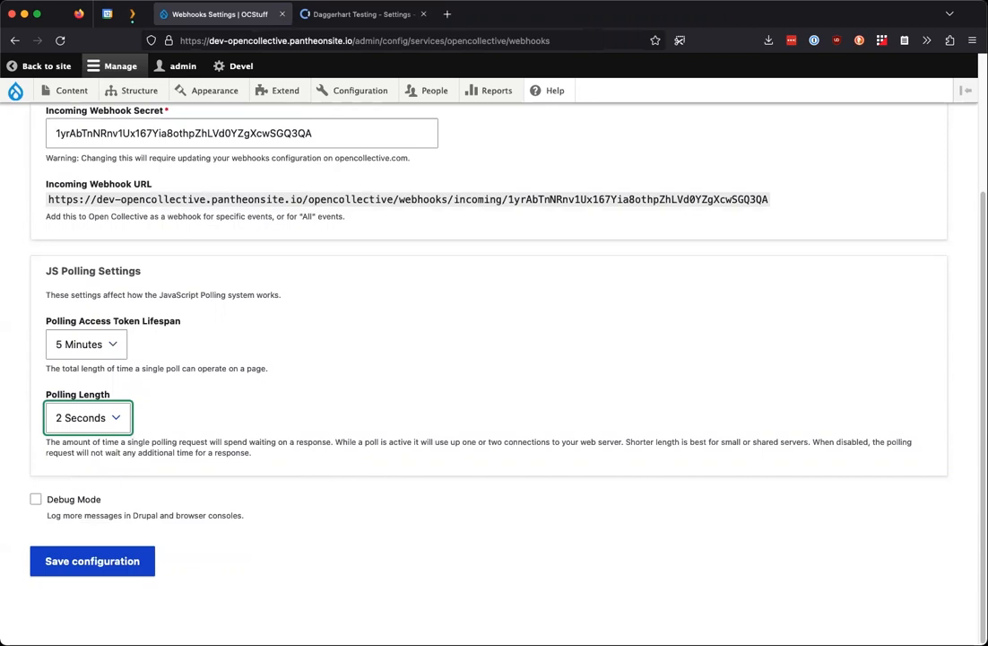
- Enable Debug Mode in the Webhooks Settings and save the configuration
{"action": "left_click", "coordinate": [35, 499]}
{"action": "left_click", "coordinate": [100, 562]}
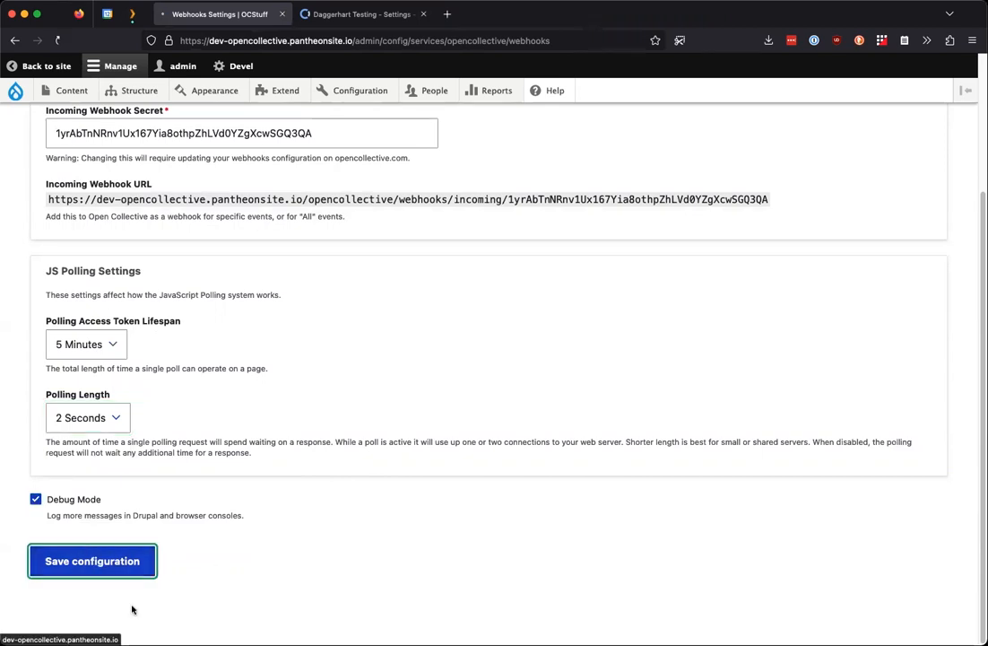
{"action": "scroll", "coordinate": [298, 514], "scroll_direction": "down", "scroll_amount": 3}
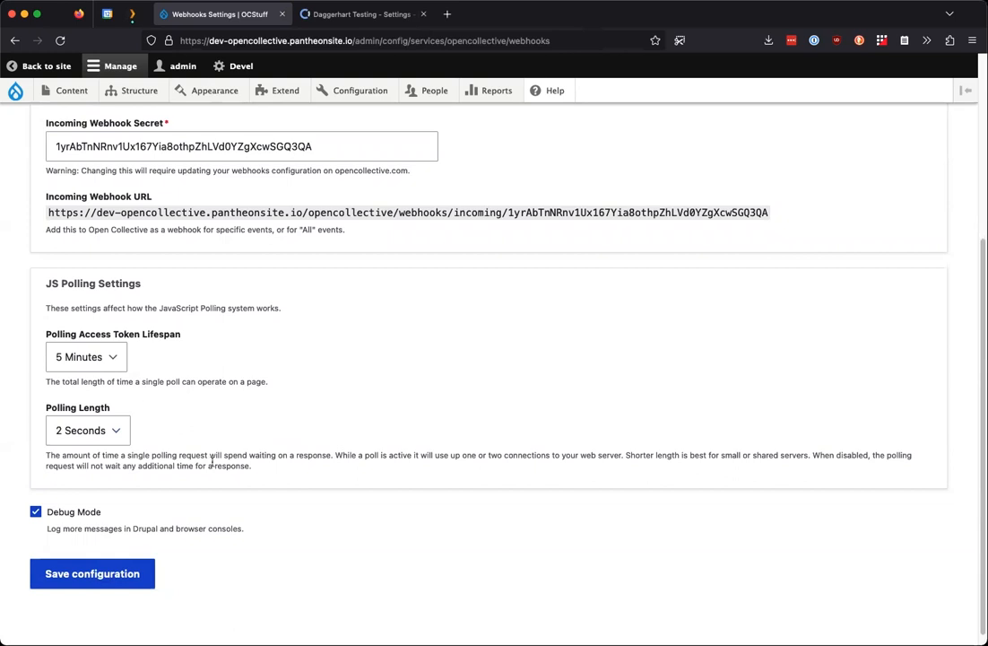
- Open the Webhooks Testing Form and review the available test payloads, the Poll Config and the JS Event Result area
{"action": "scroll", "coordinate": [189, 417], "scroll_direction": "up", "scroll_amount": 3}
{"action": "left_click", "coordinate": [465, 185]}
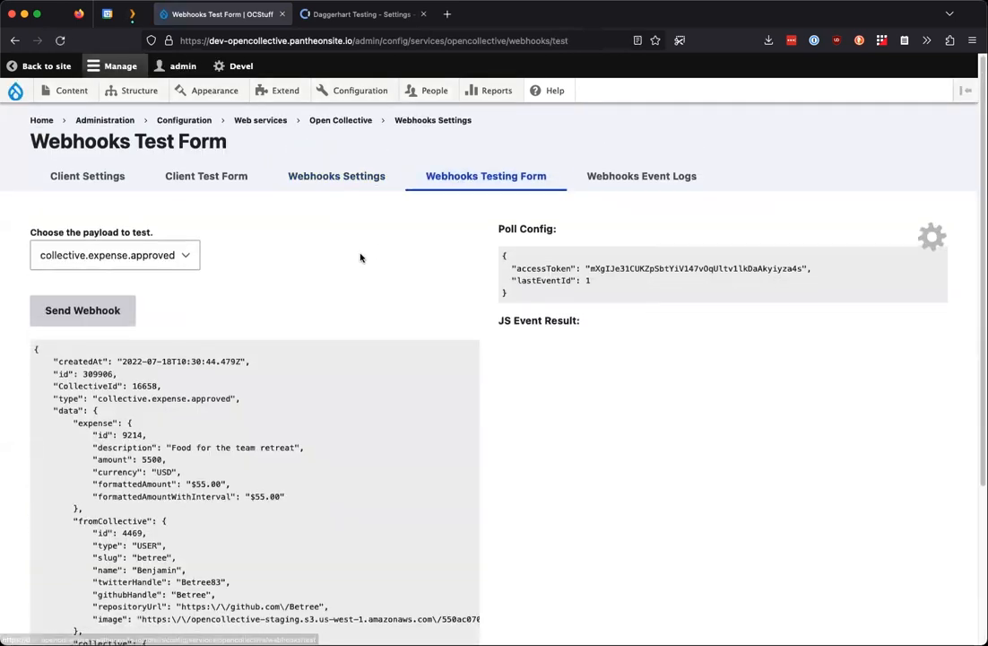
{"action": "scroll", "coordinate": [335, 266], "scroll_direction": "down", "scroll_amount": 1}
{"action": "left_click", "coordinate": [186, 196]}
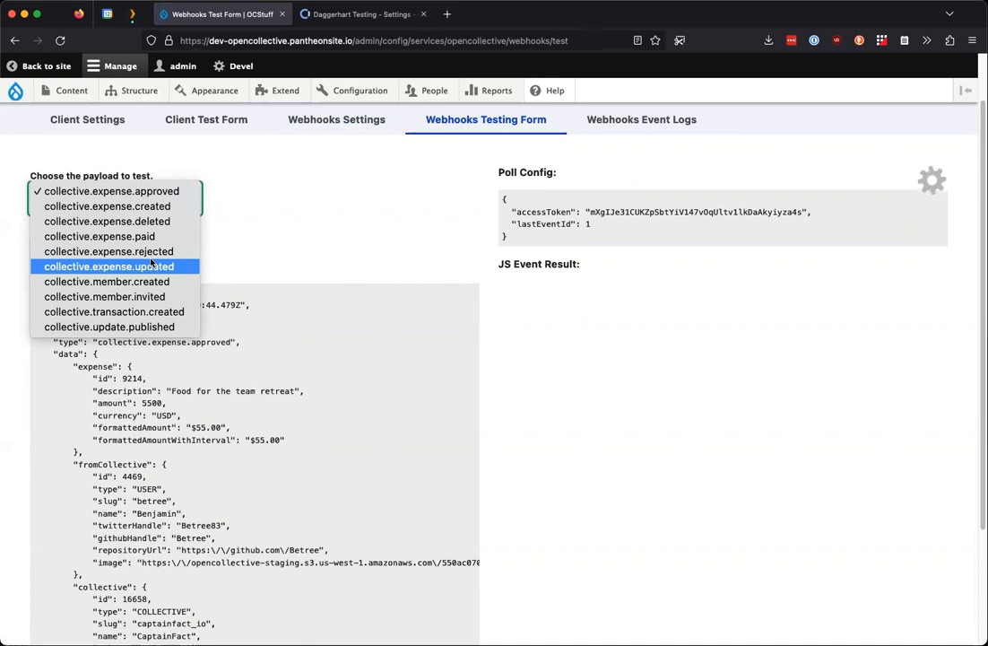
{"action": "left_click", "coordinate": [257, 203]}
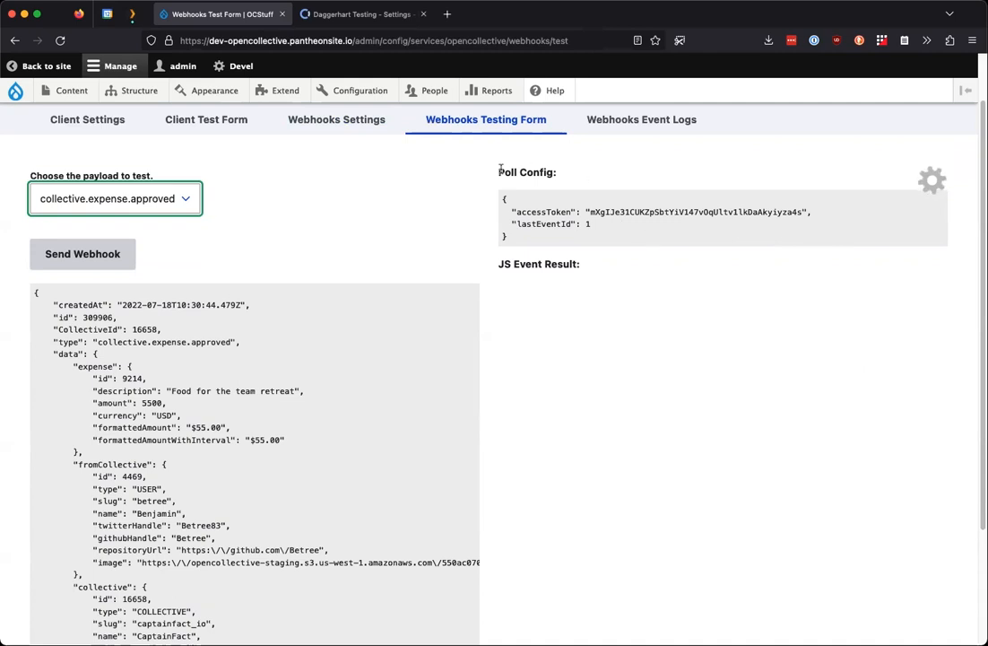
{"action": "left_click_drag", "start_coordinate": [501, 169], "coordinate": [633, 275]}
{"action": "left_click", "coordinate": [631, 275]}
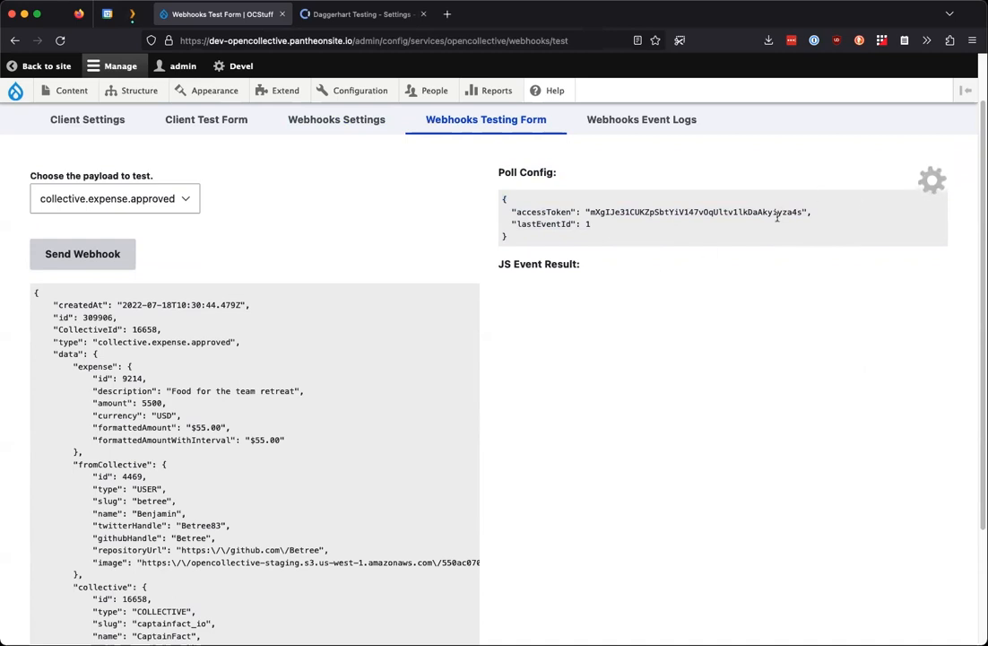
- Choose the collective.expense.created payload and send it as a test webhook
{"action": "left_click", "coordinate": [97, 203]}
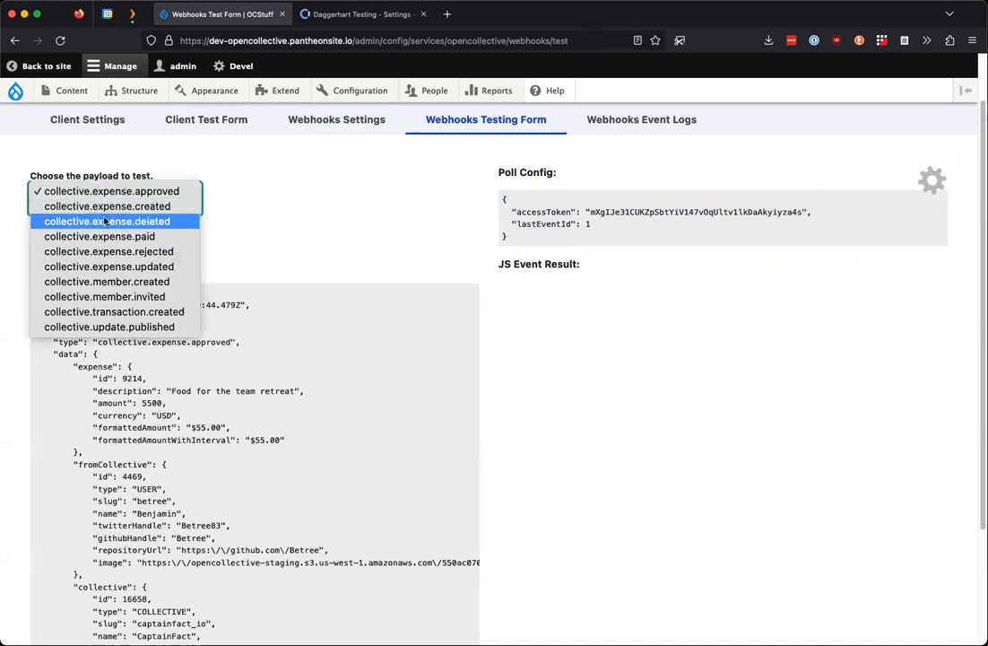
{"action": "left_click", "coordinate": [99, 205]}
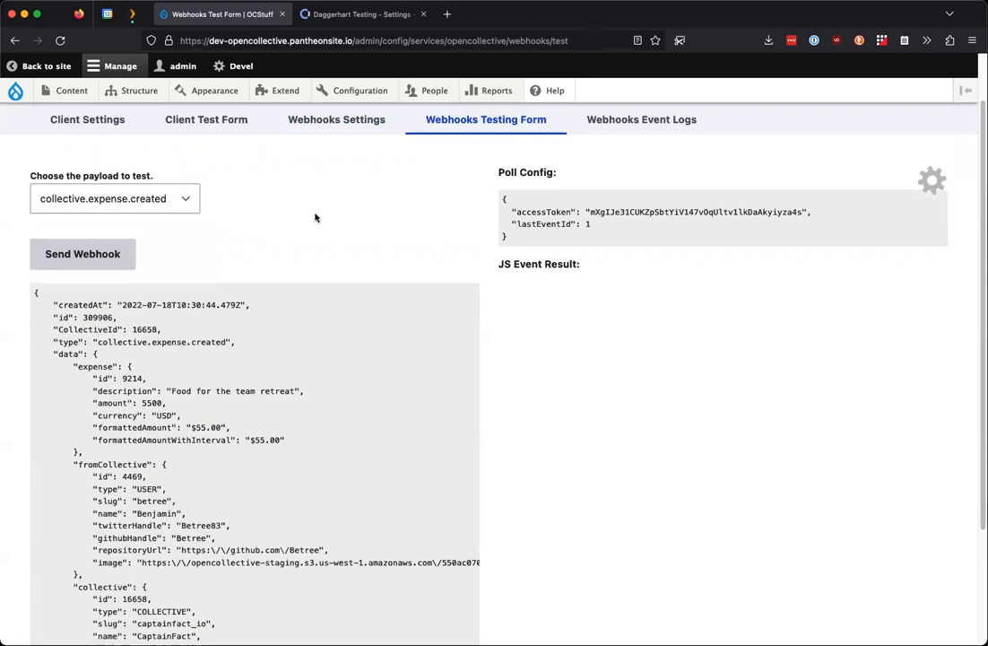
{"action": "left_click", "coordinate": [96, 253]}
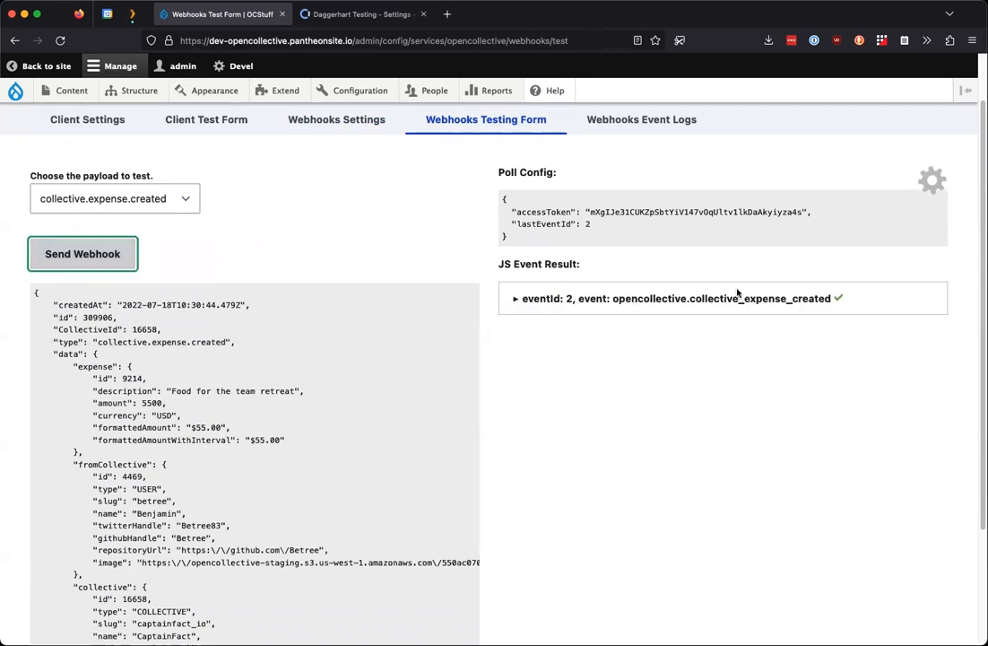
- Expand the received event in the JS Event Result, compare its payload with the test payload, and collapse it
{"action": "left_click", "coordinate": [514, 299]}
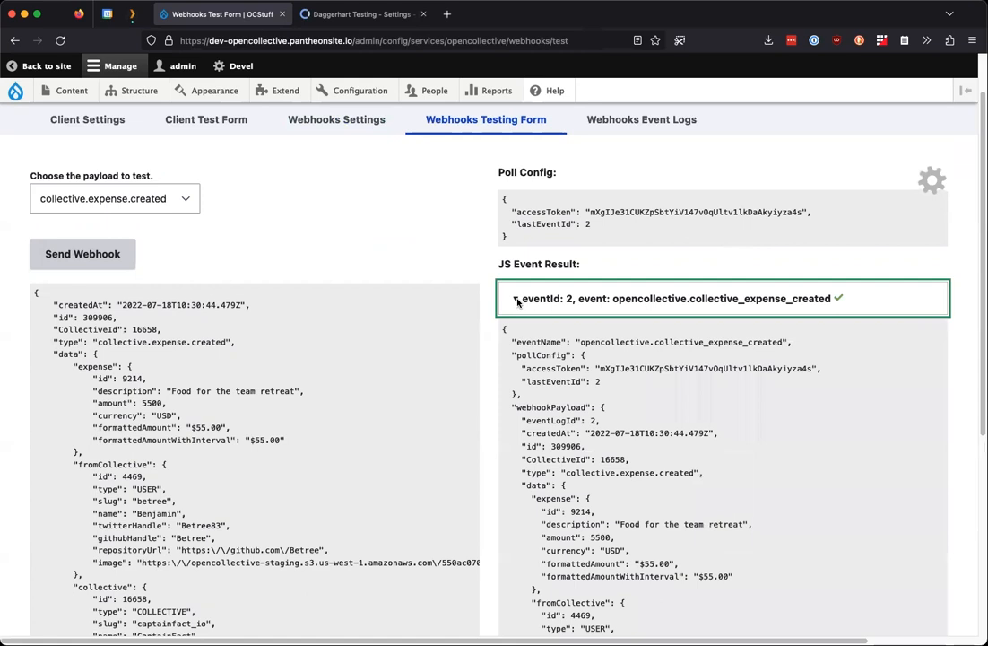
{"action": "scroll", "coordinate": [520, 400], "scroll_direction": "down", "scroll_amount": 3}
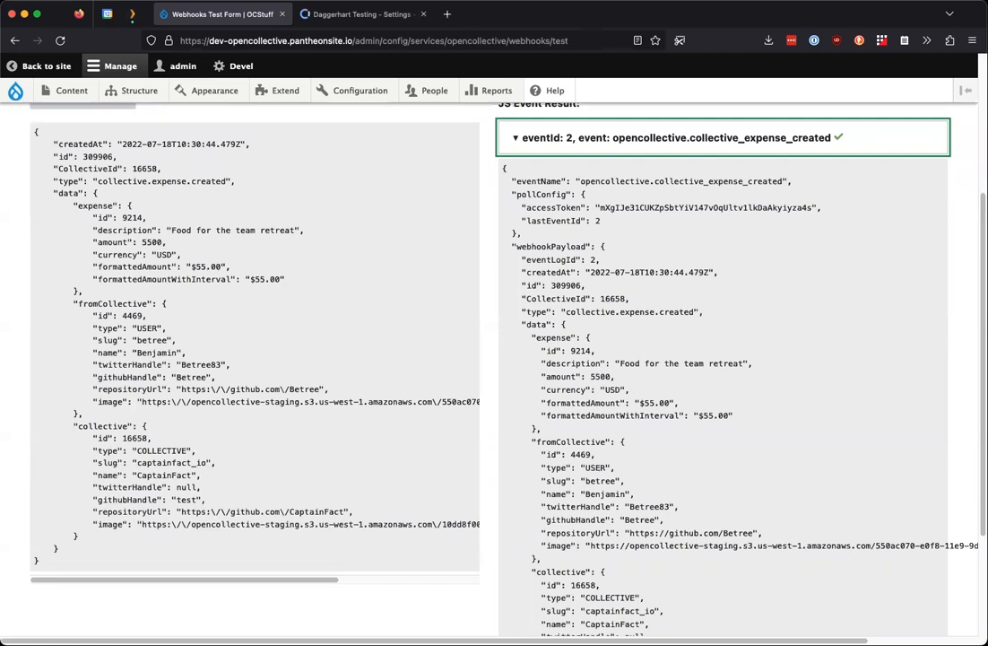
{"action": "scroll", "coordinate": [529, 342], "scroll_direction": "up", "scroll_amount": 3}
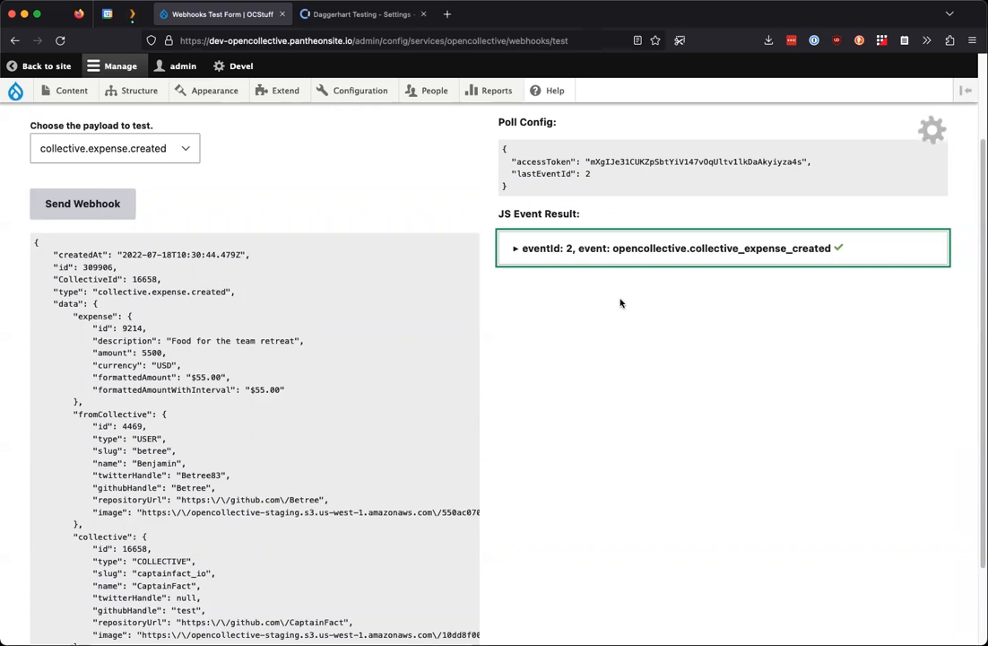
- Send the collective.expense.created test webhook four more times
{"action": "scroll", "coordinate": [520, 406], "scroll_direction": "up", "scroll_amount": 3}
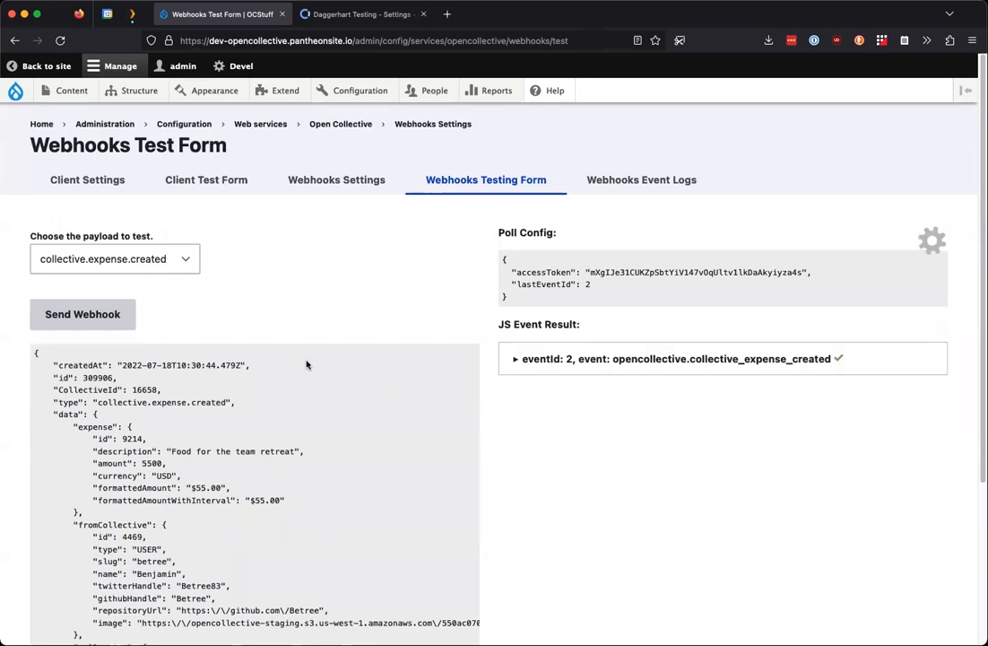
{"action": "left_click", "coordinate": [84, 316]}
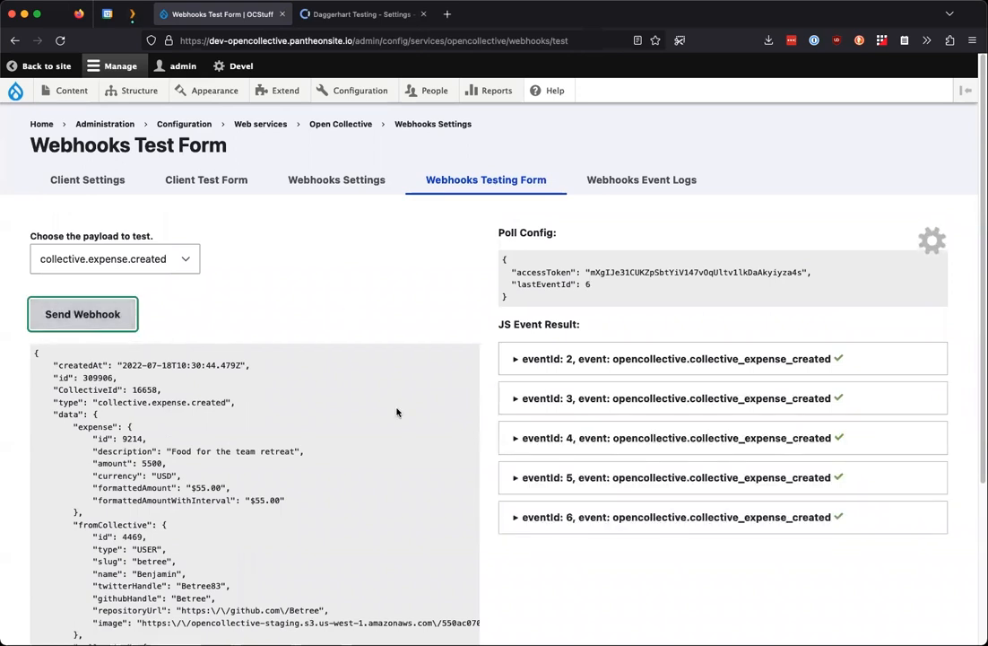
{"action": "left_click", "coordinate": [361, 311]}
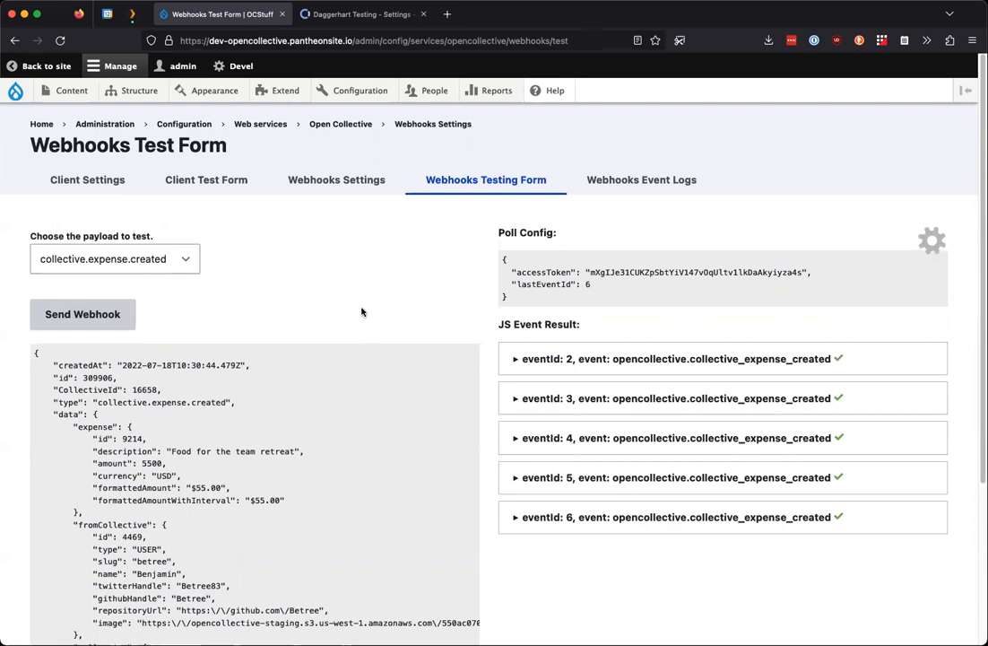